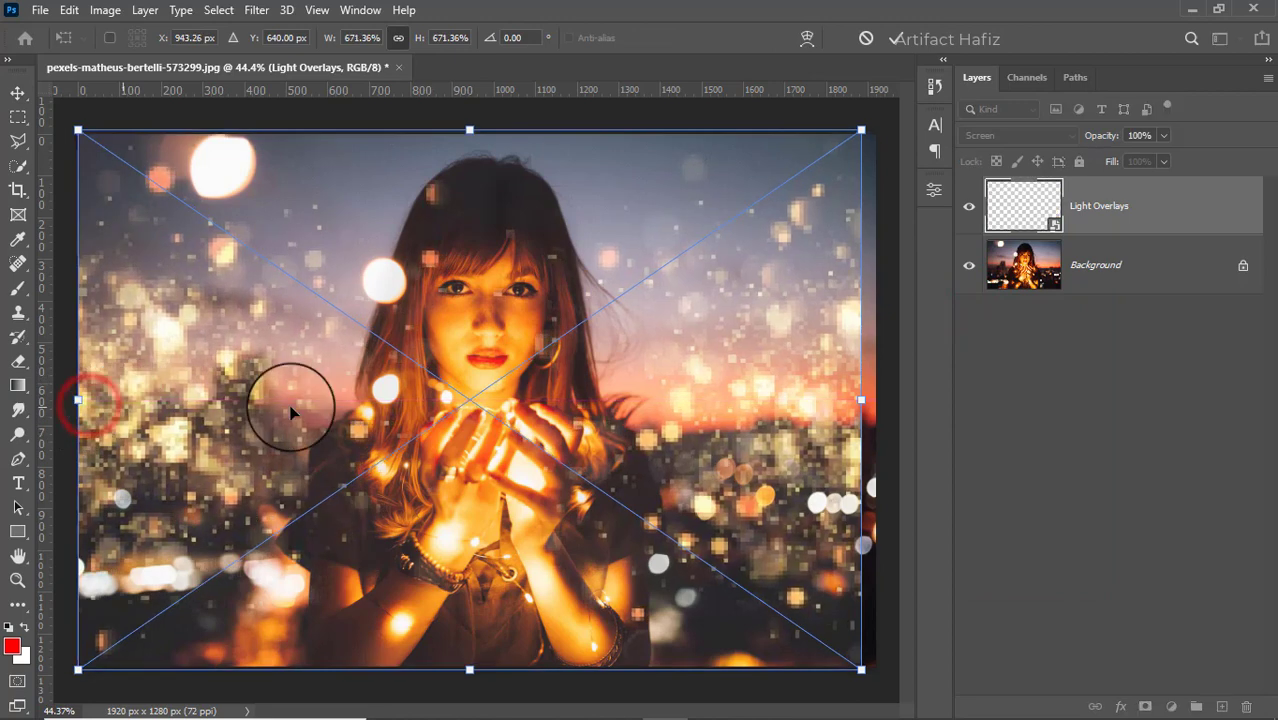
# - Scale the Light Overlays layer to 683.27% so it spans the full 1920 px canvas width, and commit the transform
pyautogui.moveTo(862, 399); pyautogui.dragTo(875, 398)
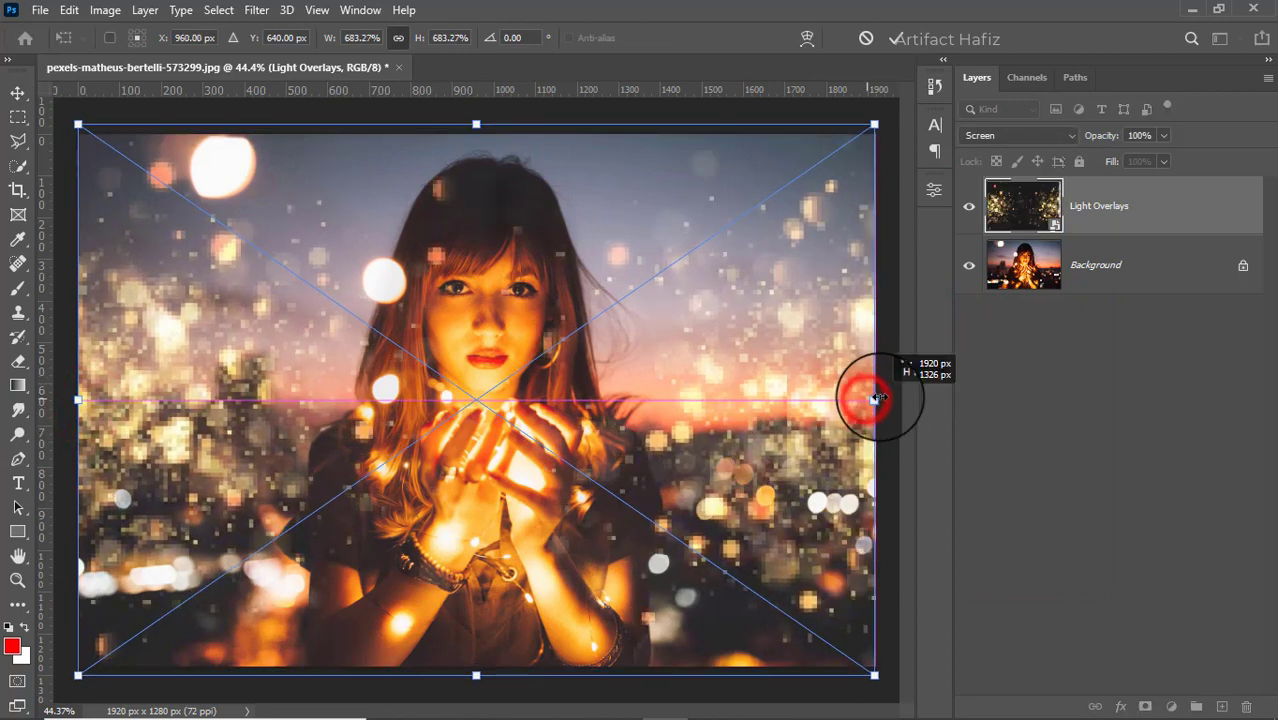
pyautogui.click(897, 39)
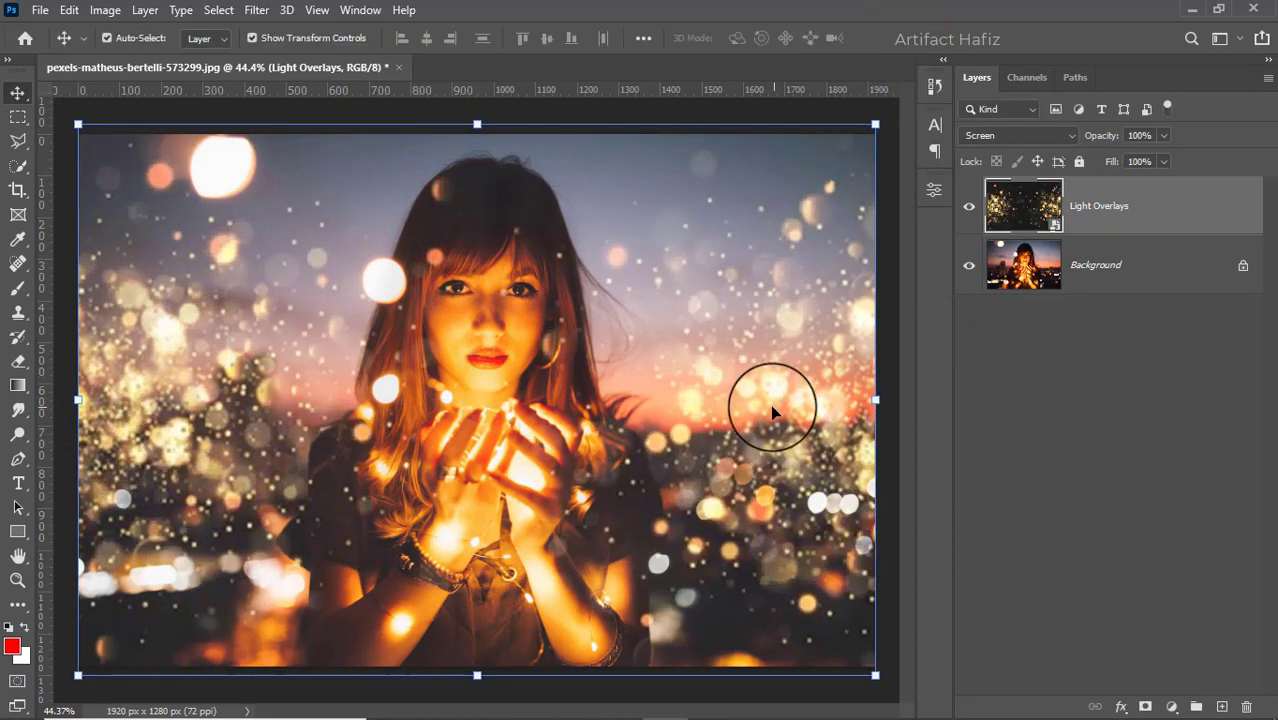
pyautogui.scroll(-3, 620, 425)
pyautogui.scroll(2, 620, 425)
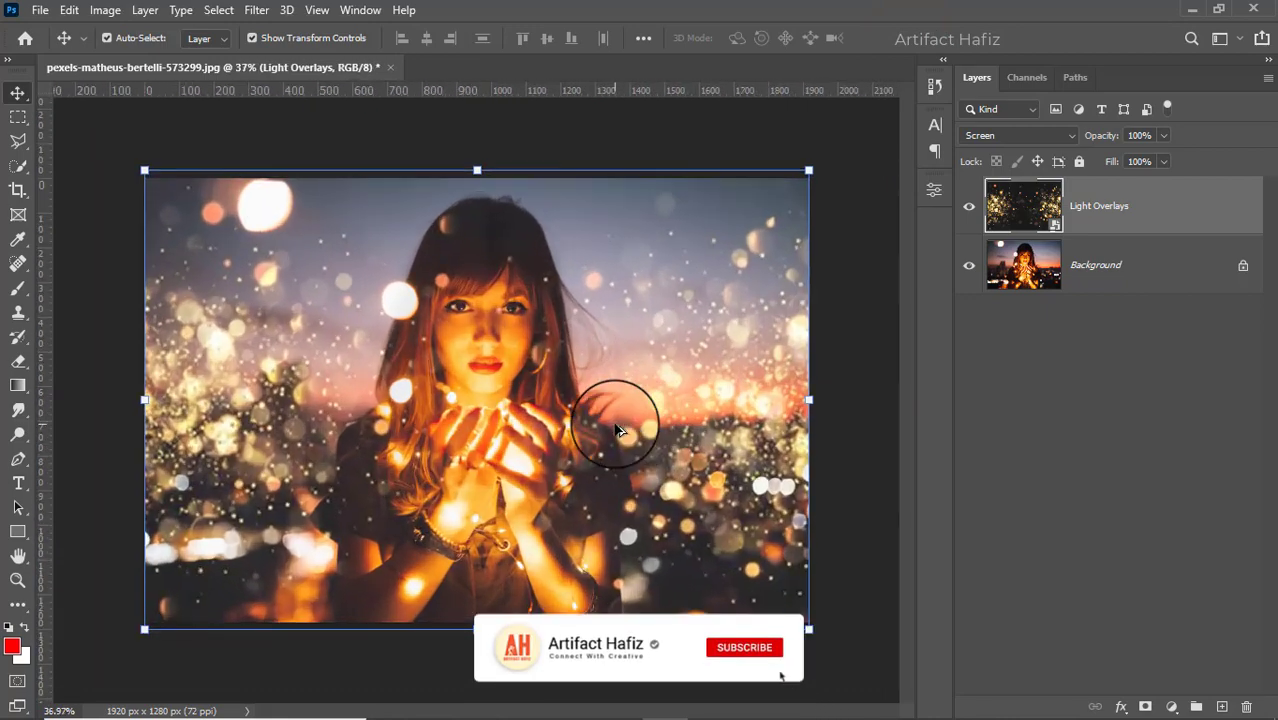
# - Add a Levels adjustment clipped to the Light Overlays layer with black input level 21, and toggle the overlay's visibility to compare
pyautogui.click(1133, 206)
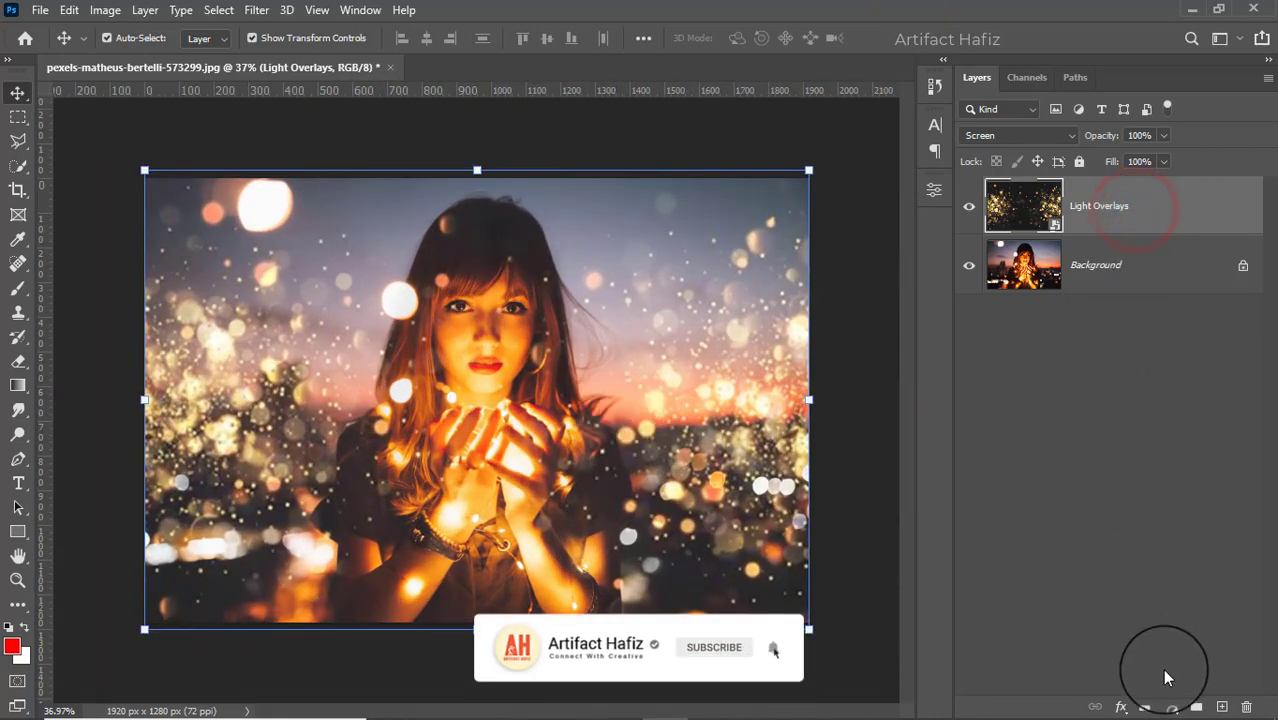
pyautogui.click(1170, 706)
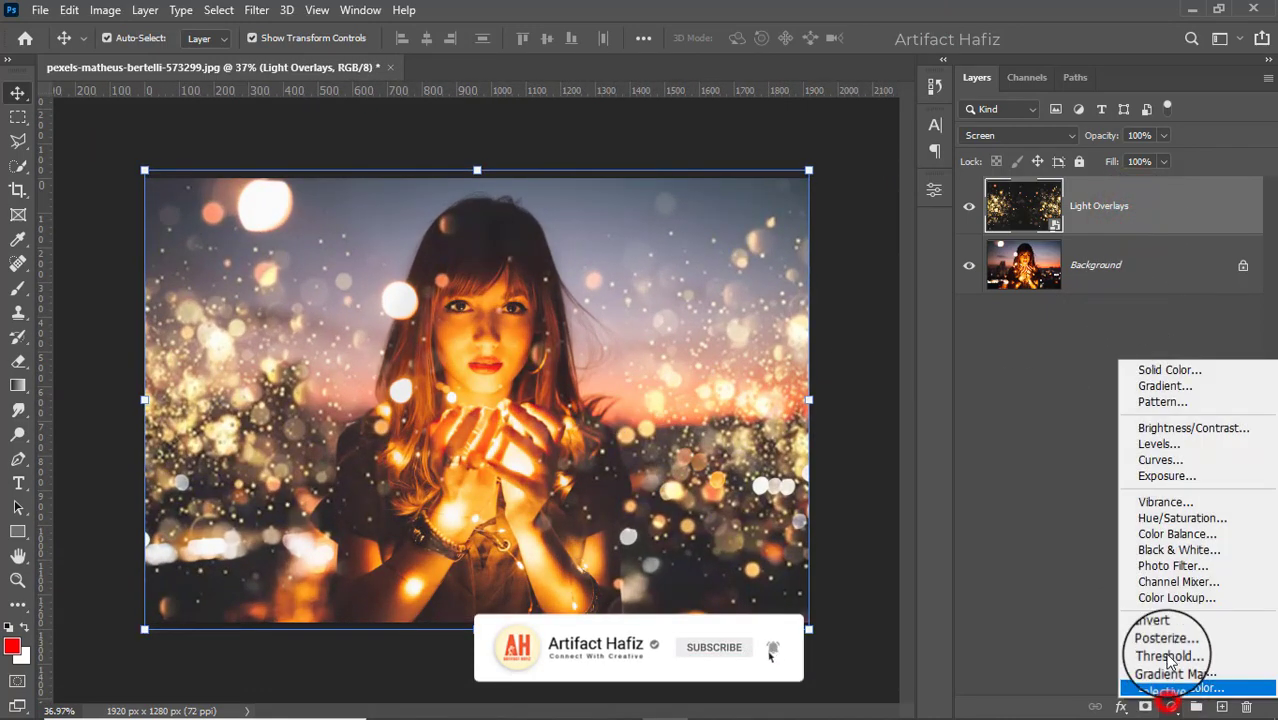
pyautogui.click(1150, 443)
pyautogui.click(775, 500)
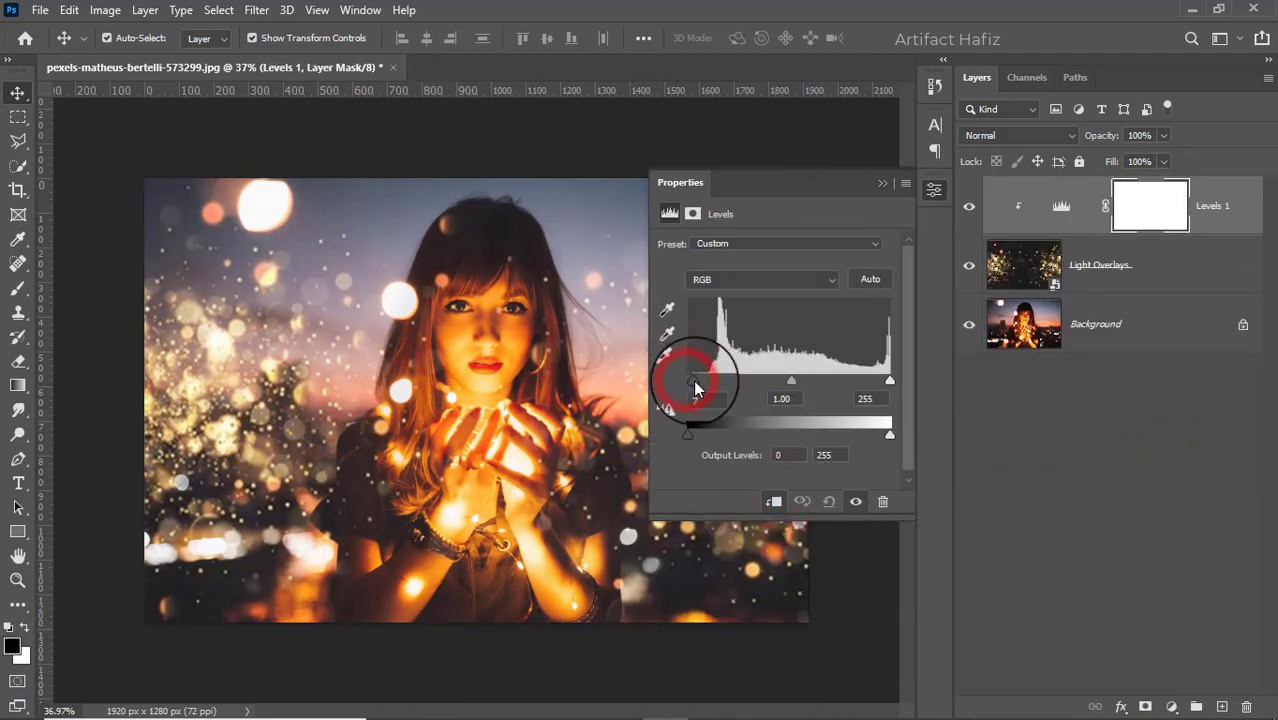
pyautogui.moveTo(697, 388)
pyautogui.mouseDown()
pyautogui.moveTo(772, 380)
pyautogui.moveTo(680, 389)
pyautogui.moveTo(722, 392)
pyautogui.moveTo(696, 395)
pyautogui.moveTo(706, 402)
pyautogui.mouseUp()
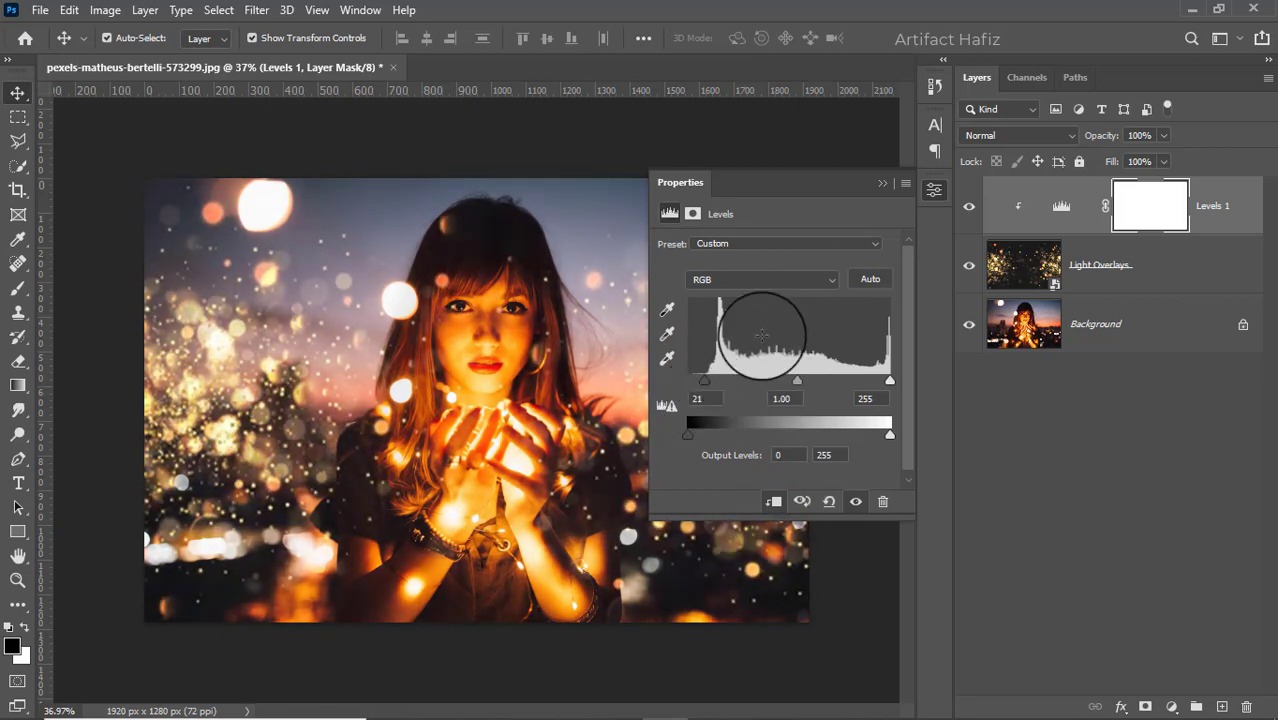
pyautogui.click(880, 185)
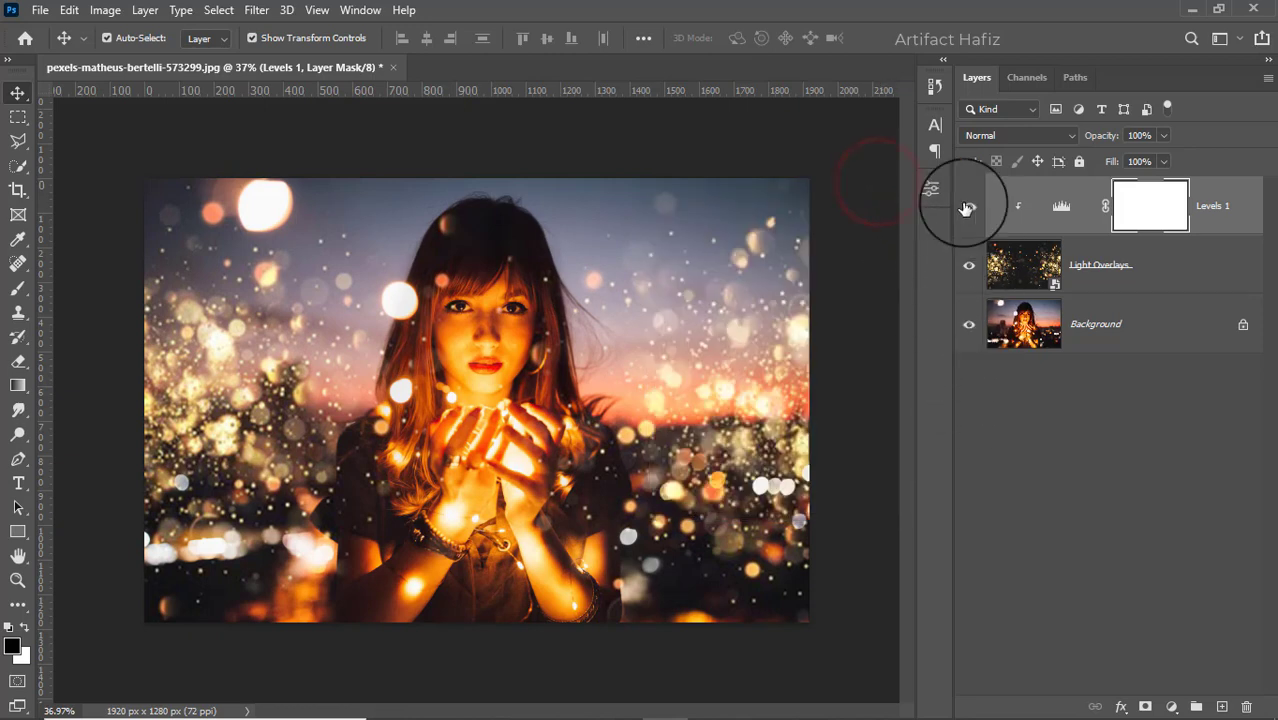
pyautogui.click(969, 266)
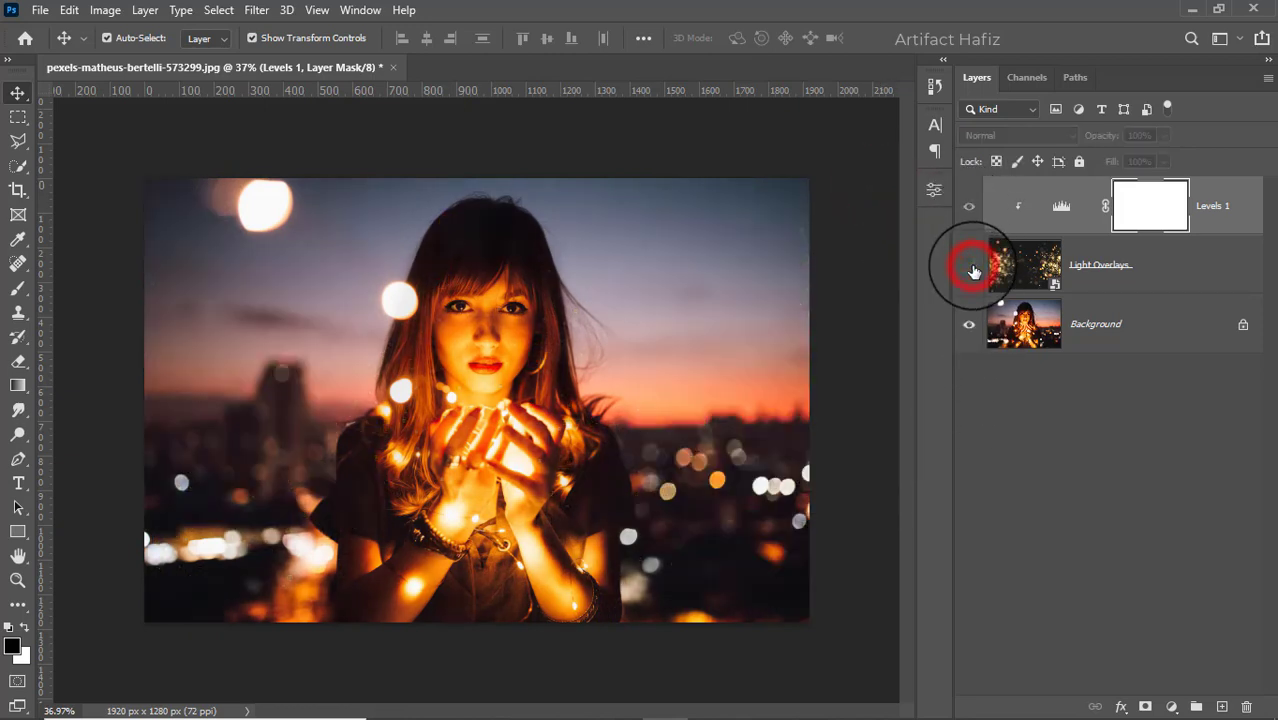
pyautogui.click(971, 268)
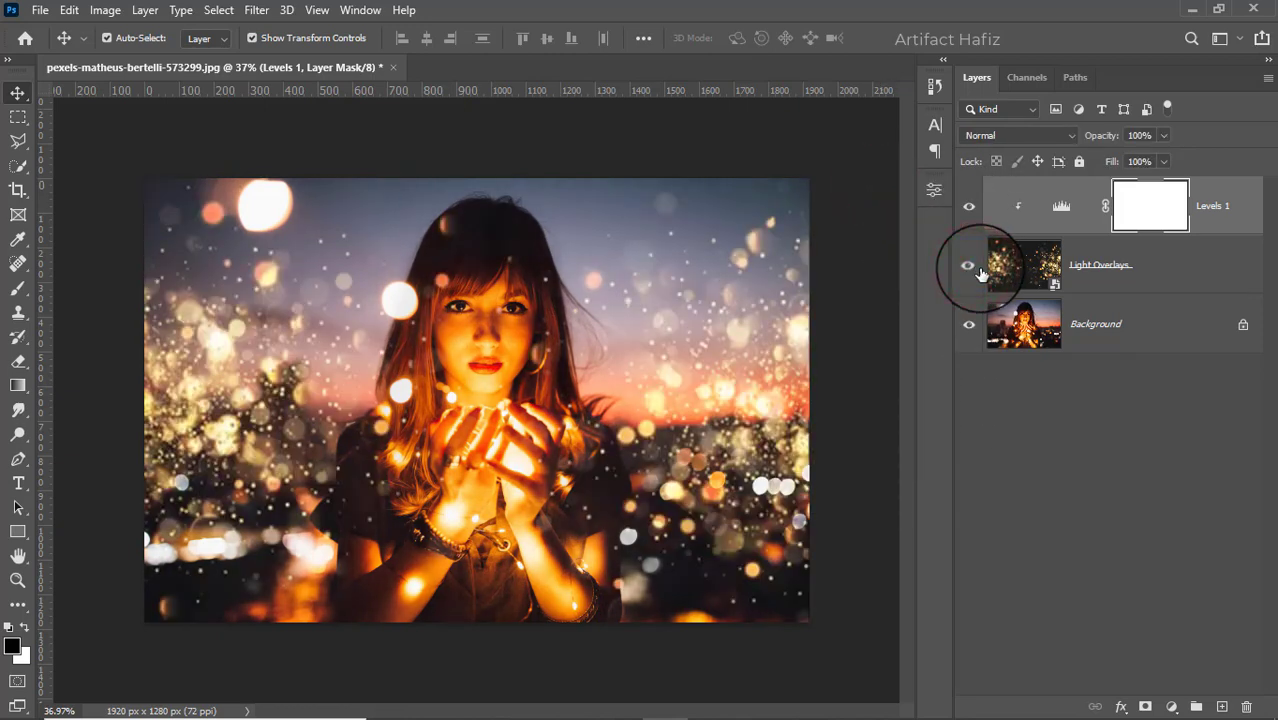
# - Add a Color Lookup adjustment above Levels 1 using the 3DLUT Fuji F125 Kodak 2395 (by Adobe).cube, at 54% opacity
pyautogui.click(1141, 203)
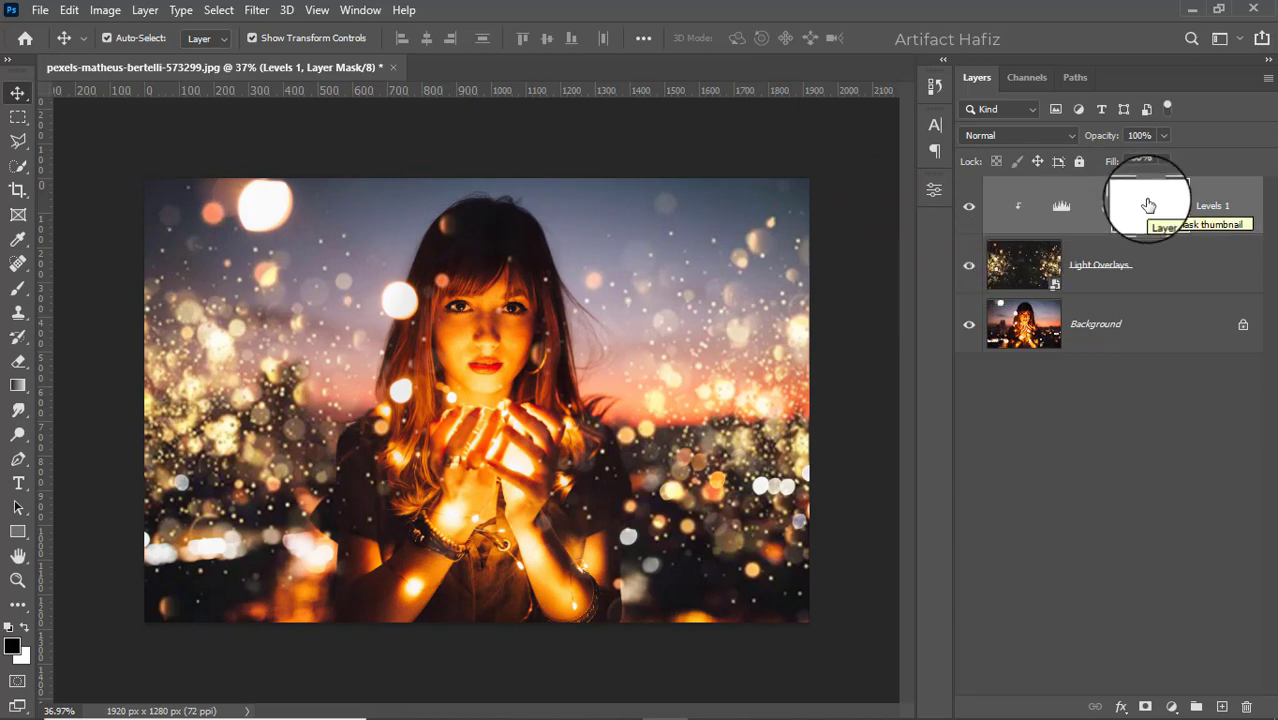
pyautogui.click(1222, 196)
pyautogui.click(1224, 210)
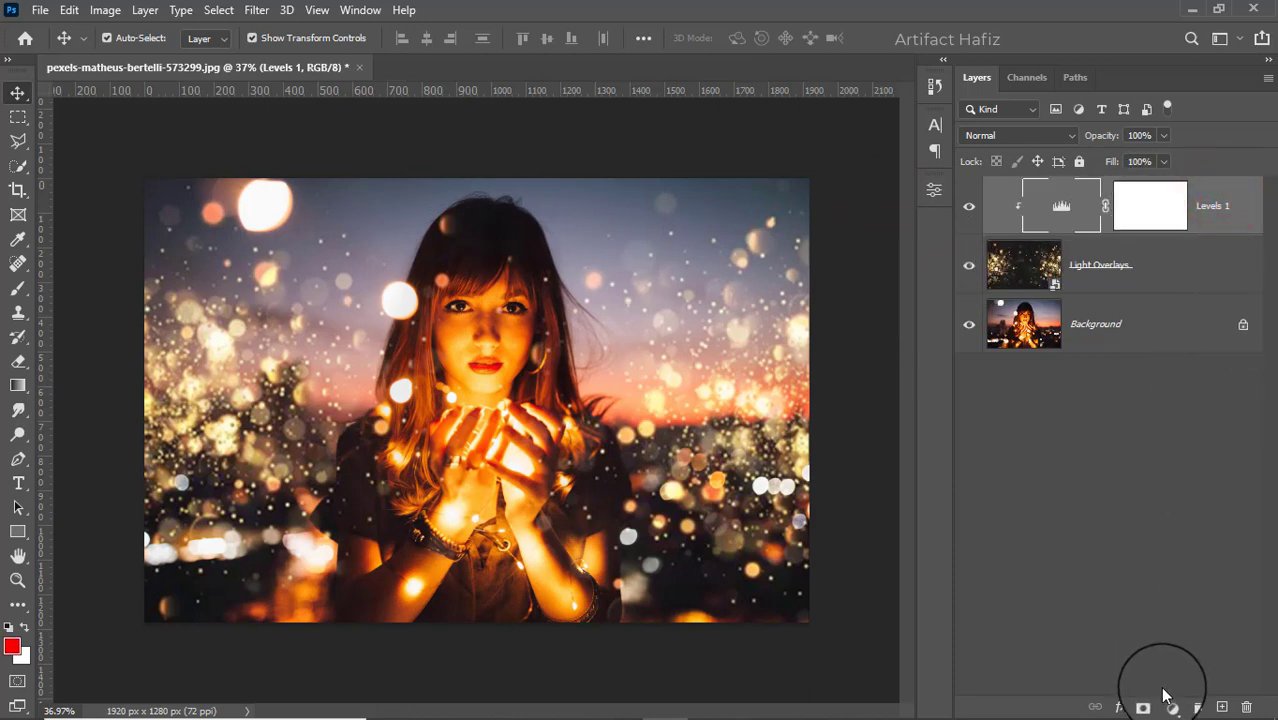
pyautogui.click(1171, 706)
pyautogui.click(1180, 601)
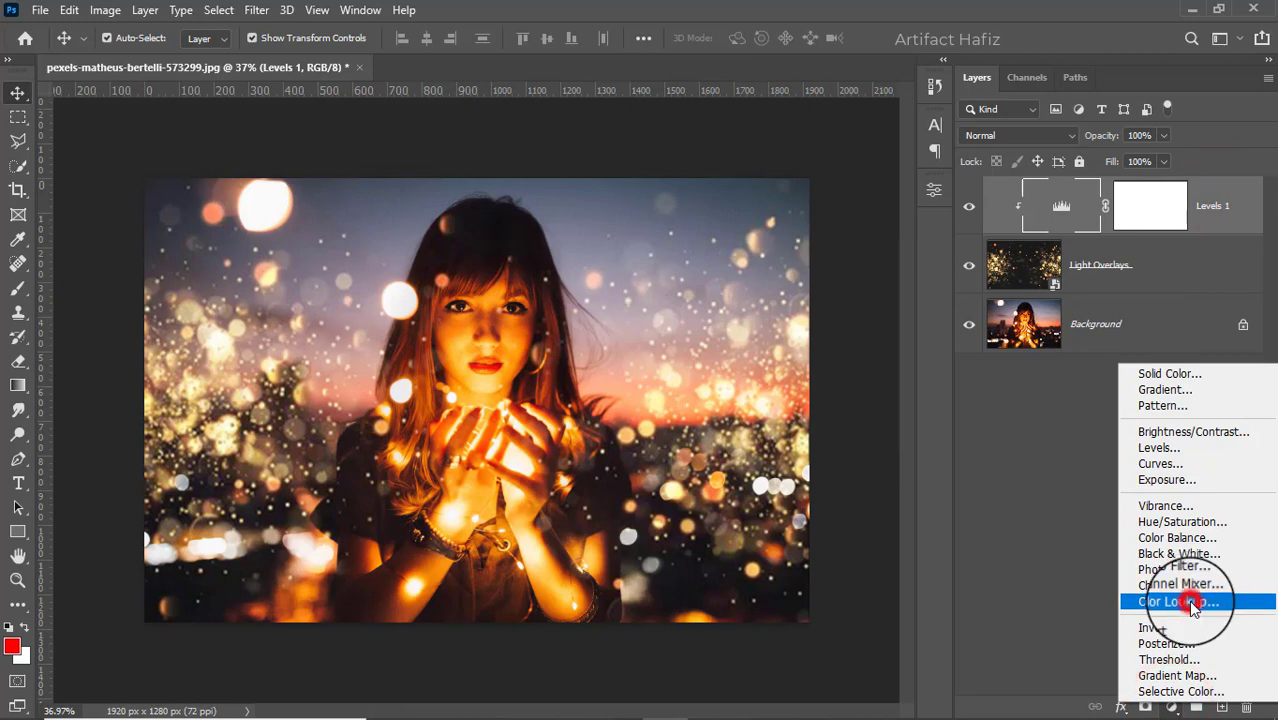
pyautogui.click(752, 247)
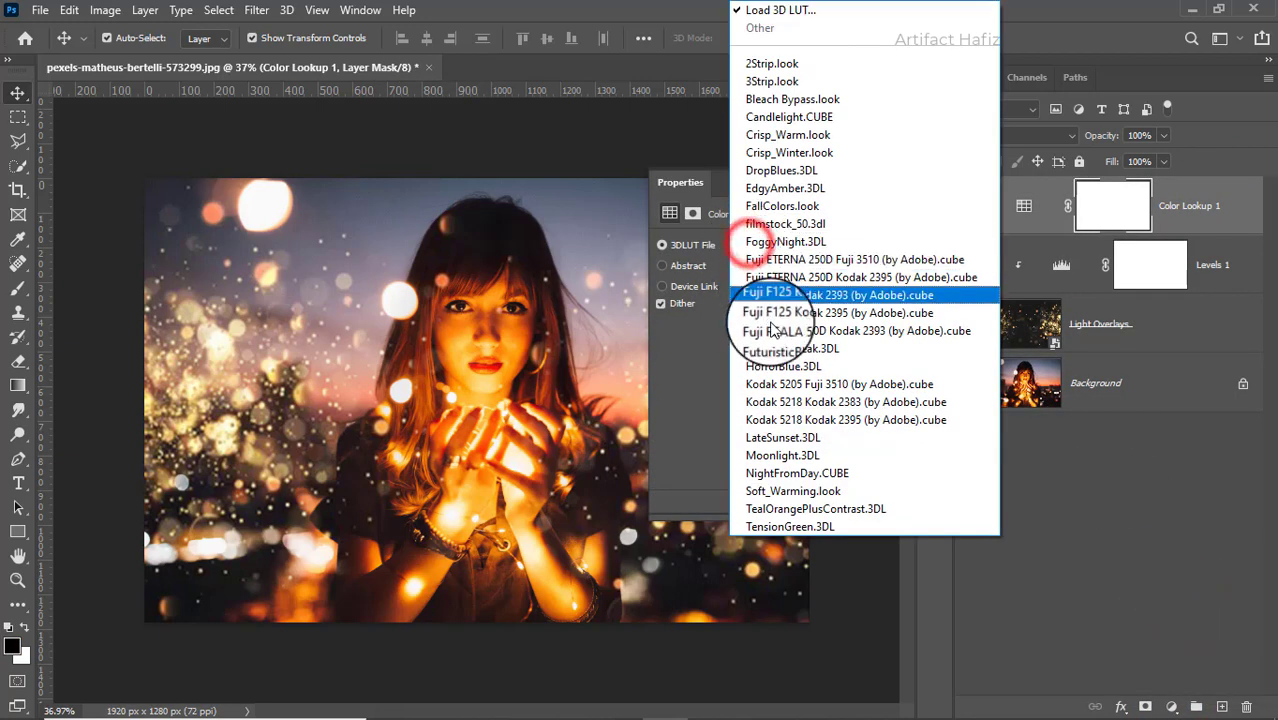
pyautogui.click(764, 315)
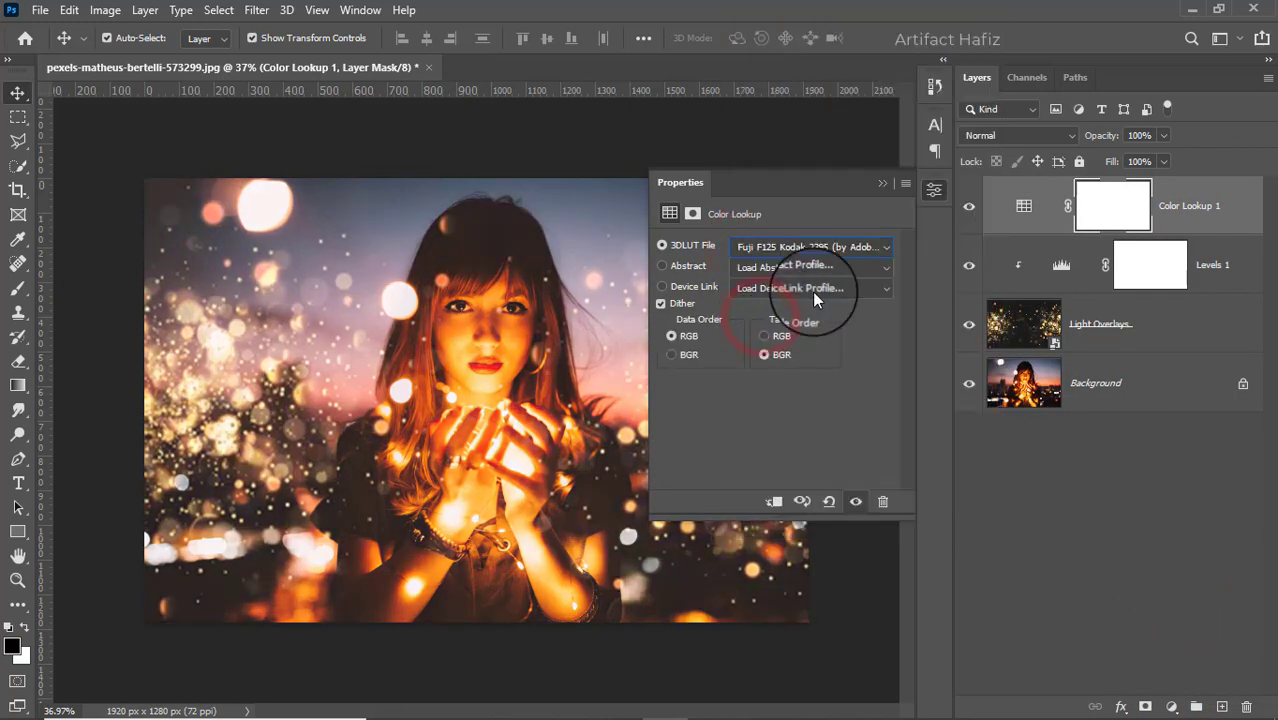
pyautogui.click(881, 186)
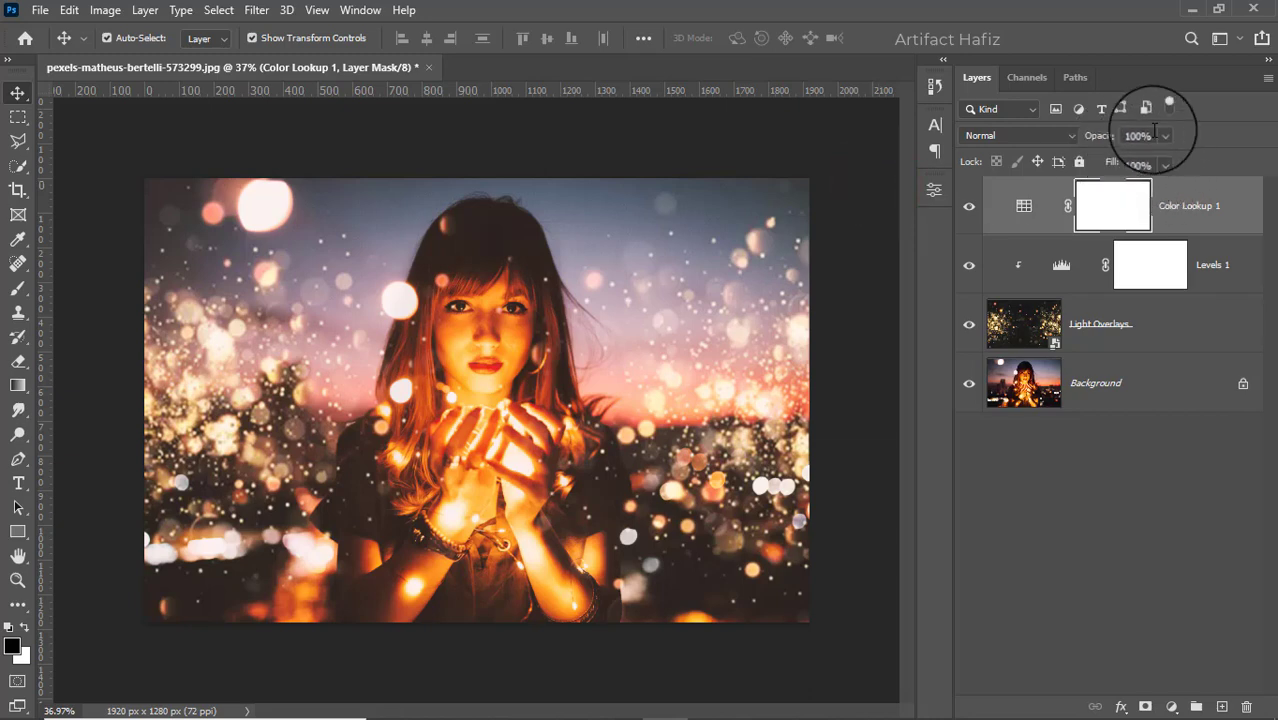
pyautogui.moveTo(1168, 136); pyautogui.dragTo(1126, 160)
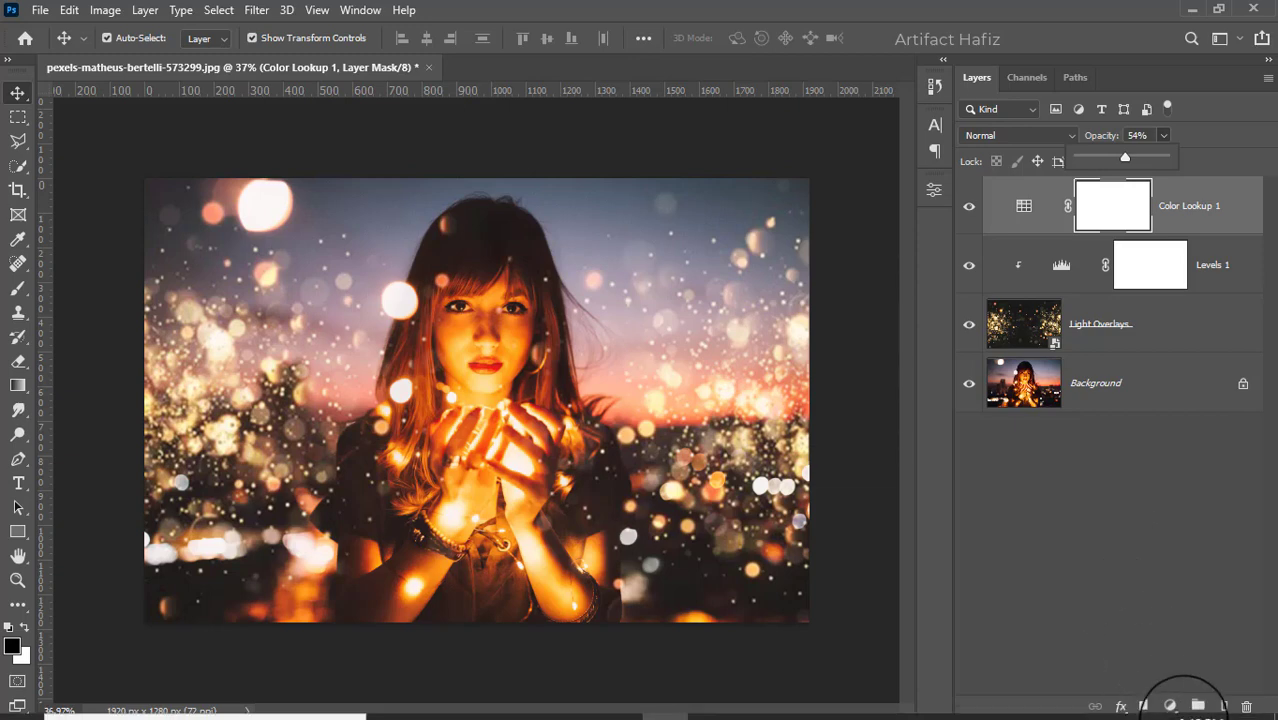
# - Add a Curves adjustment above the Color Lookup with a gentle S-curve, slightly lowering the shadows and raising the highlights
pyautogui.click(1171, 706)
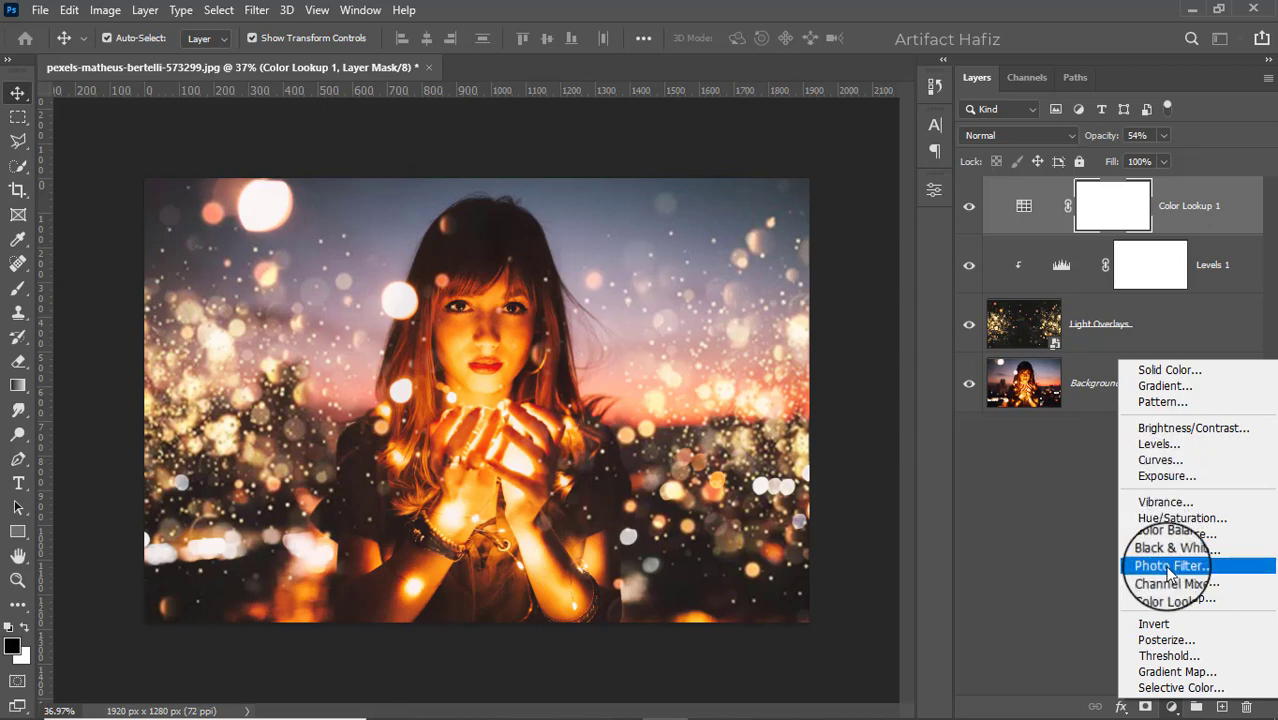
pyautogui.click(1158, 458)
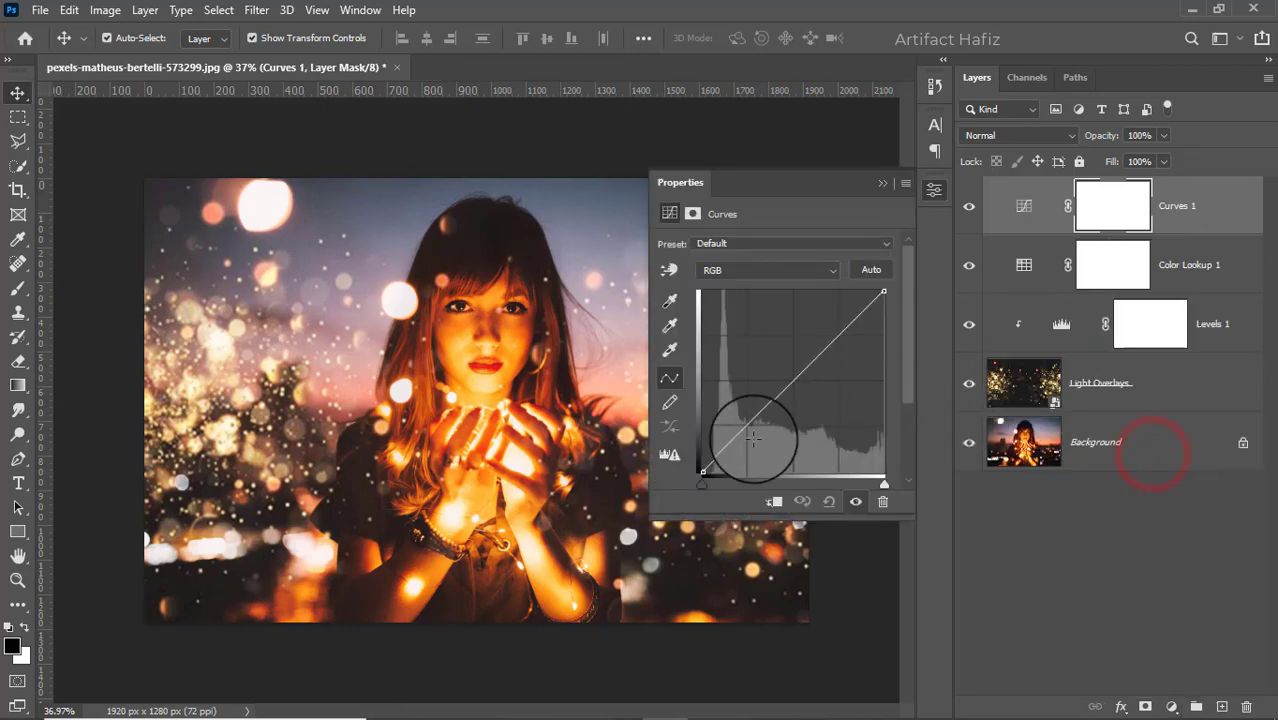
pyautogui.moveTo(748, 427); pyautogui.dragTo(752, 428)
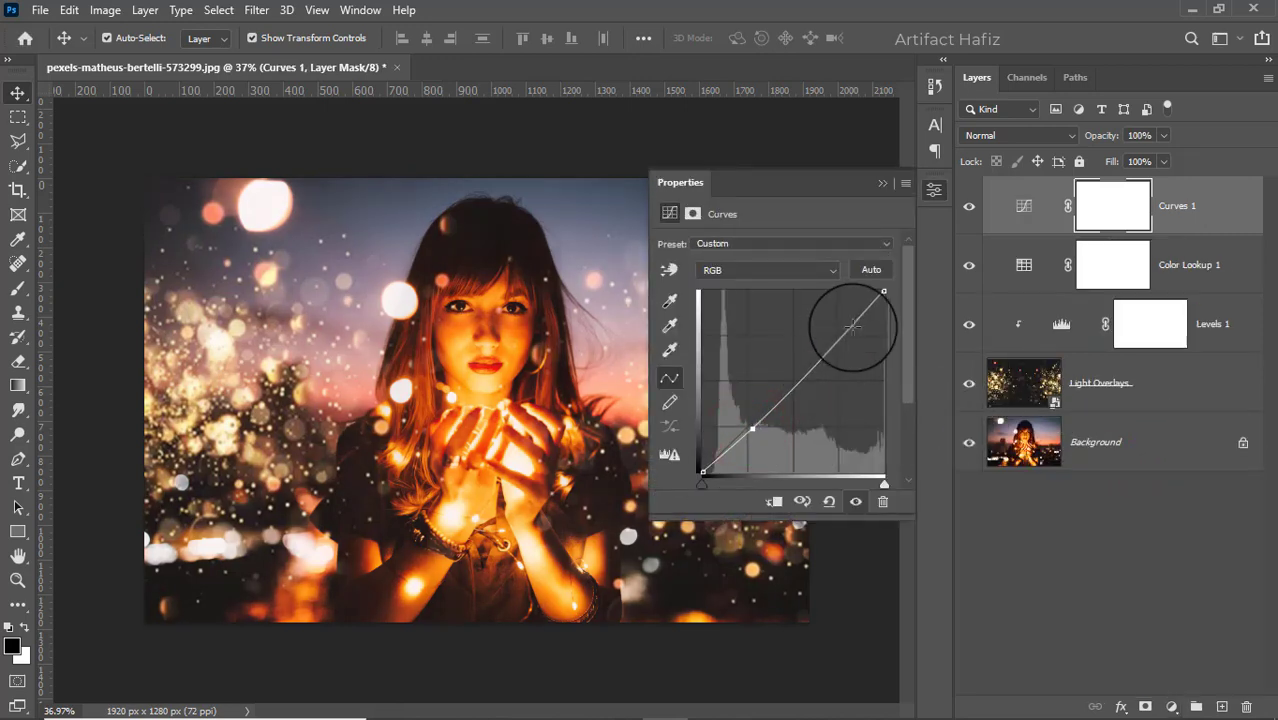
pyautogui.moveTo(838, 336); pyautogui.dragTo(838, 326)
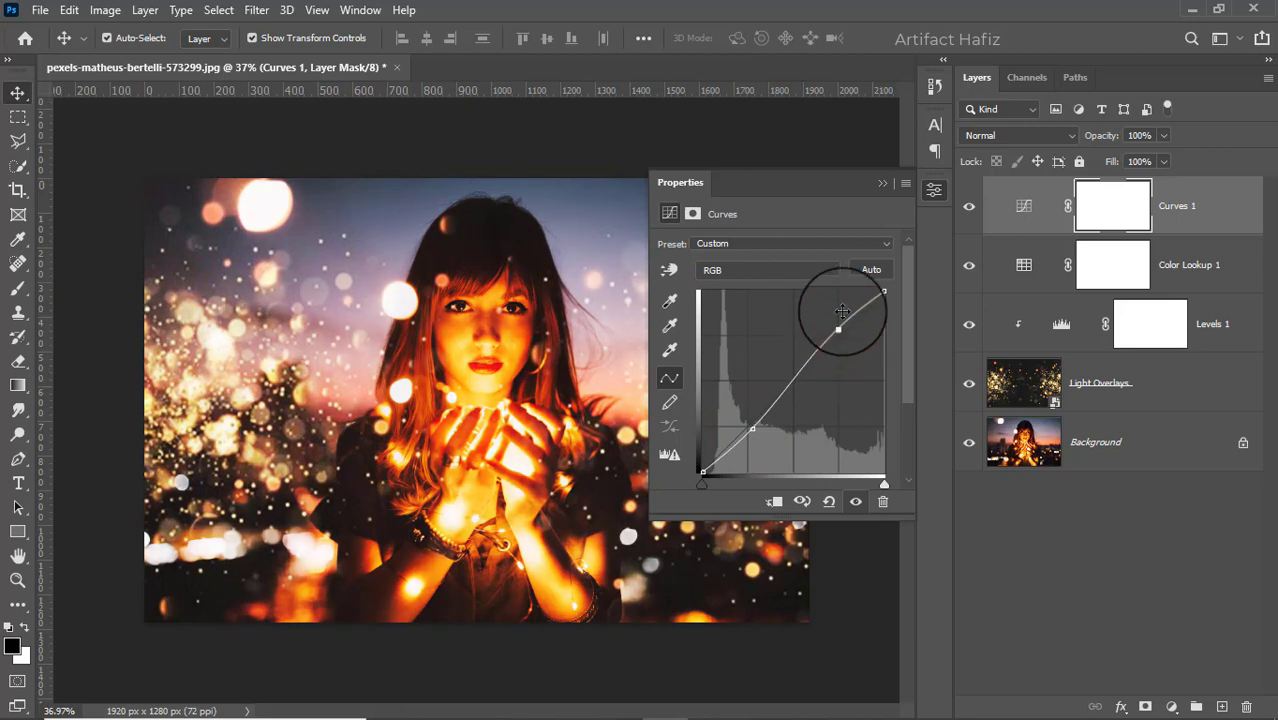
pyautogui.click(880, 183)
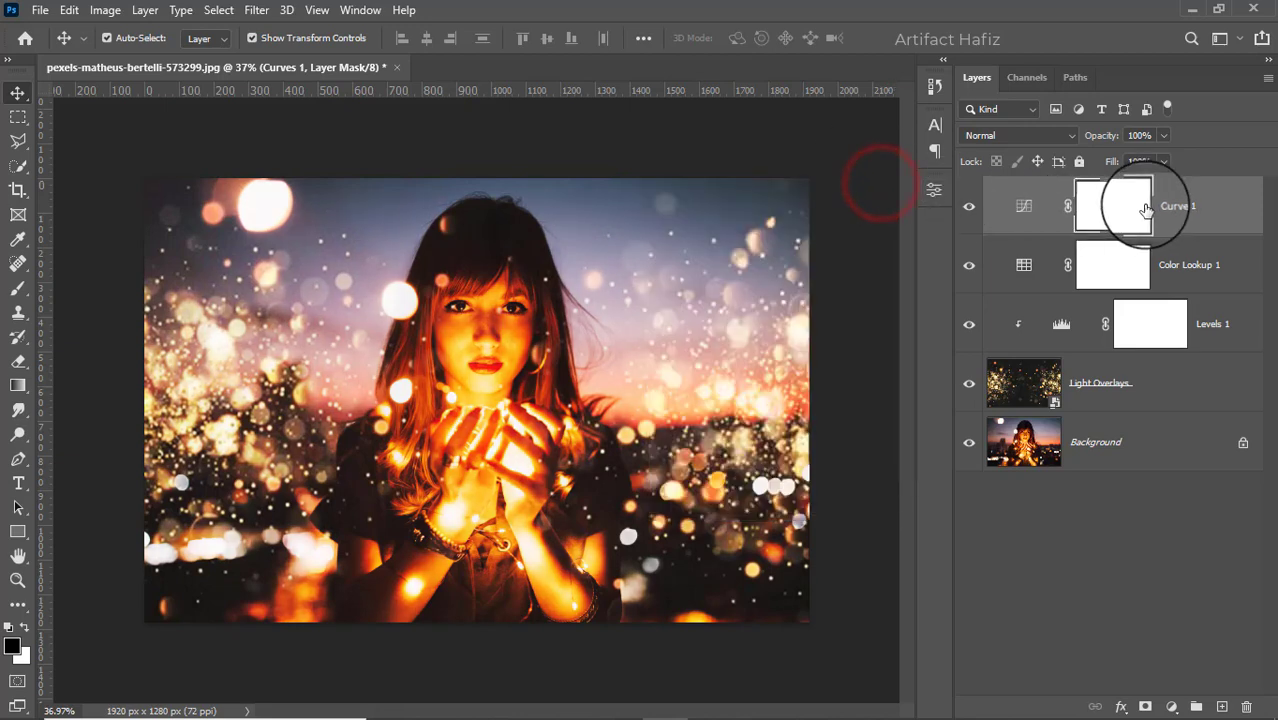
# - Stamp all visible layers into a new layer above Curves 1 and convert it for smart filters
pyautogui.click(1203, 207)
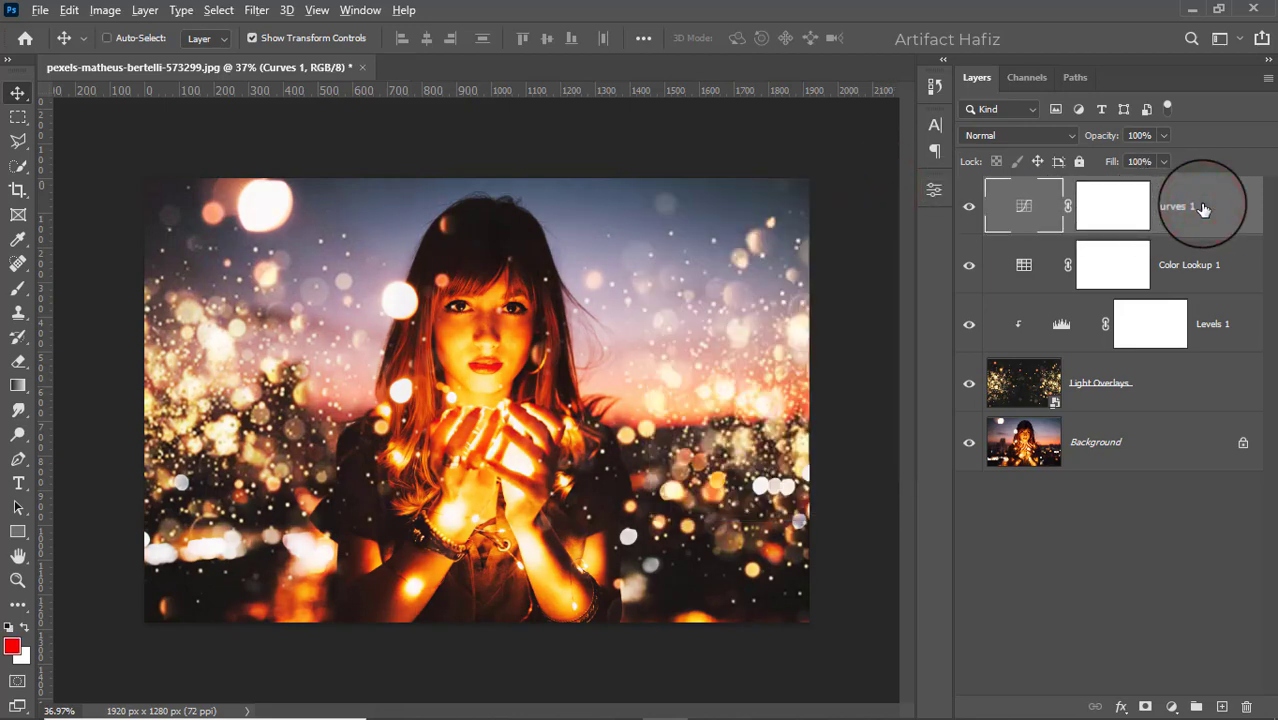
pyautogui.hotkey('ctrl', 'alt', 'shift', 'e')
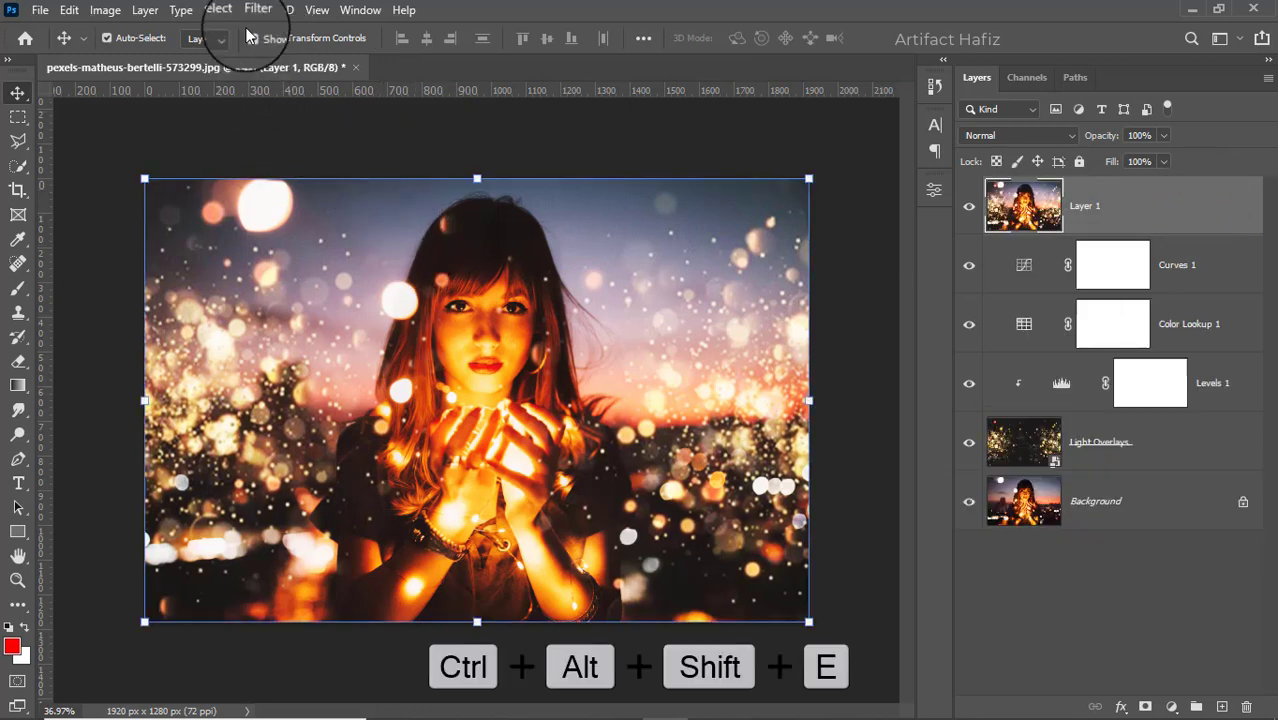
pyautogui.click(257, 10)
pyautogui.click(278, 58)
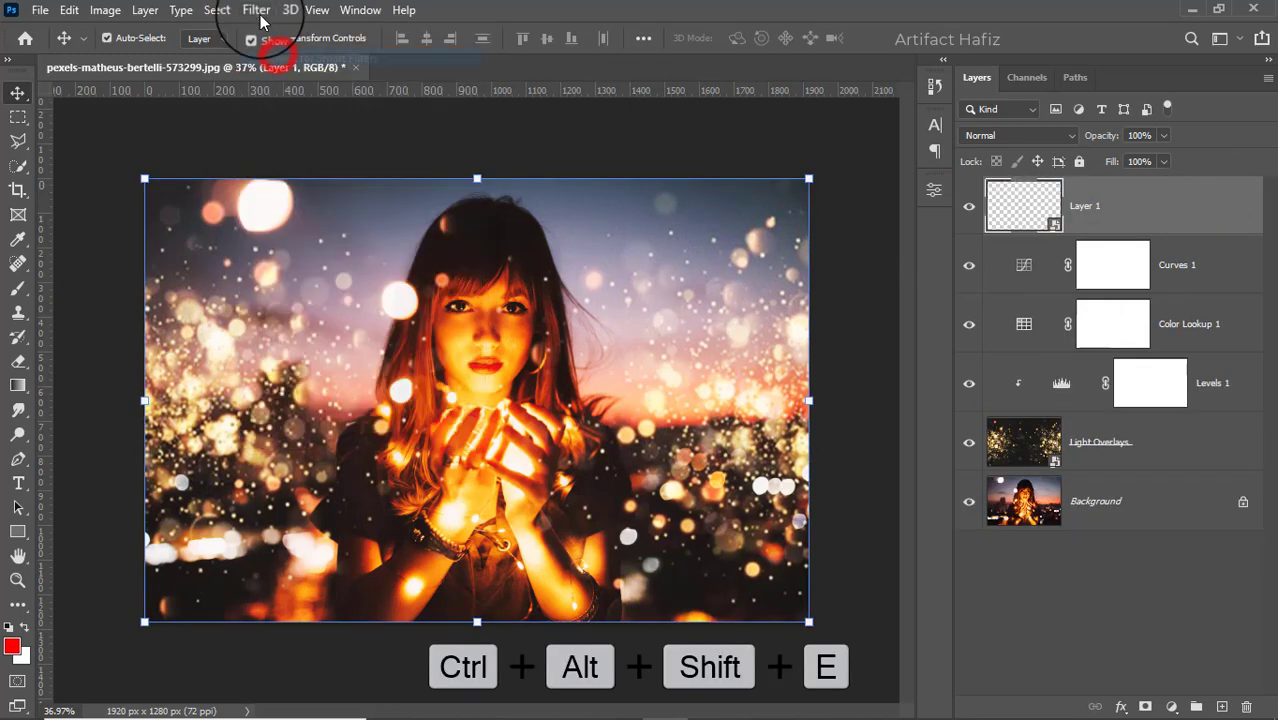
# - Apply the Camera Raw Filter to the stamped layer with Contrast +2, Highlights -35, Shadows +9, Whites +32 and Blacks +6
pyautogui.click(257, 10)
pyautogui.click(300, 150)
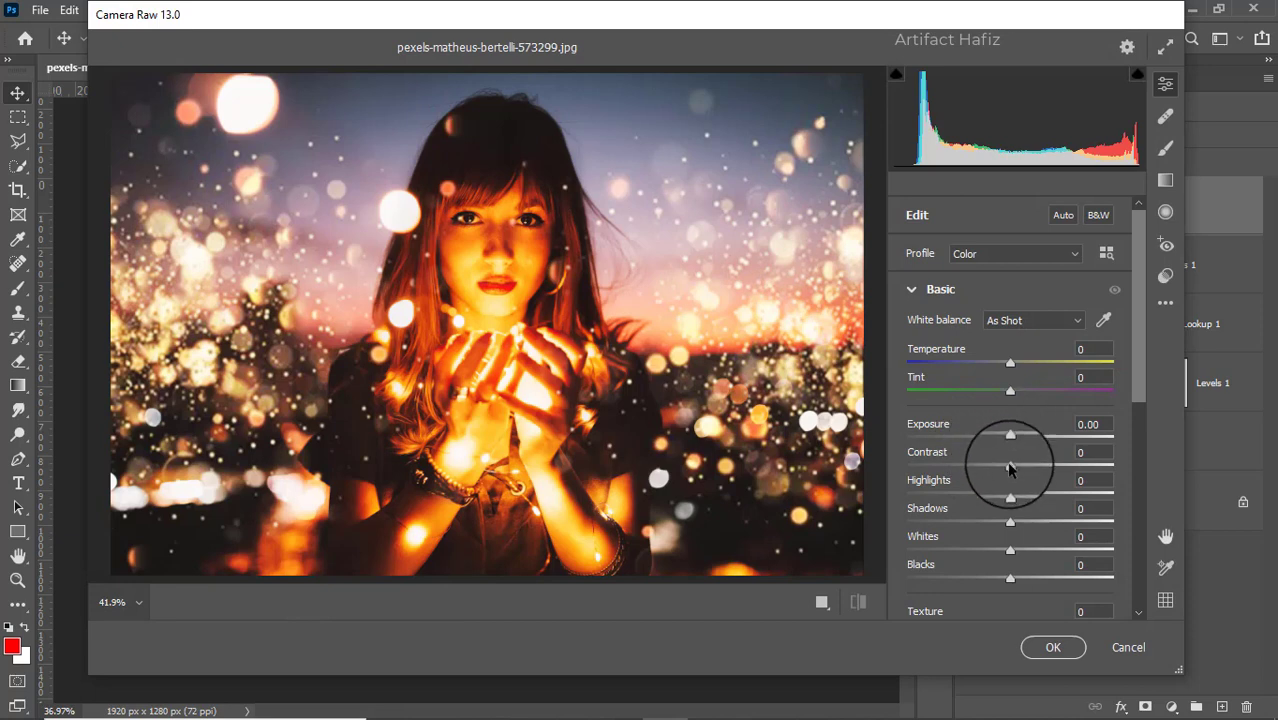
pyautogui.moveTo(1010, 470)
pyautogui.mouseDown()
pyautogui.moveTo(970, 466)
pyautogui.moveTo(1012, 472)
pyautogui.mouseUp()
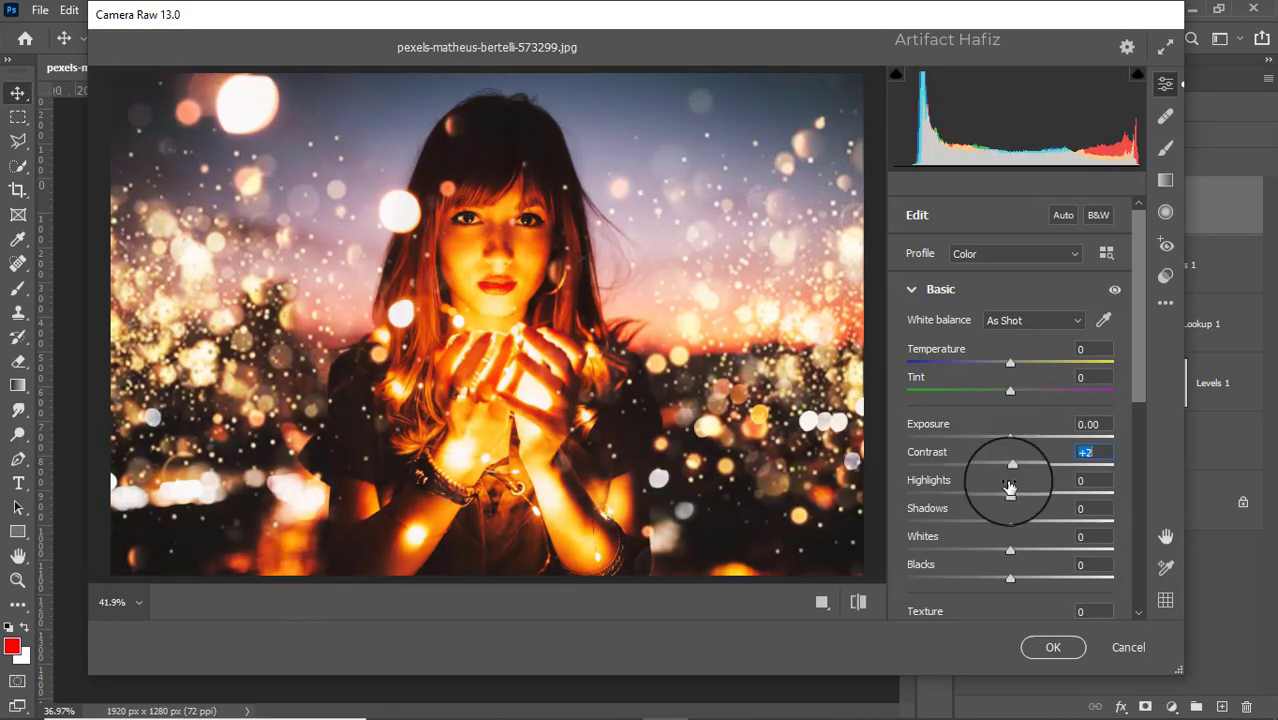
pyautogui.moveTo(1008, 497); pyautogui.dragTo(1017, 578)
# - Set Texture to -4, Clarity to +5 and Dehaze to +2 in the Basic adjustments
pyautogui.scroll(-4, 993, 512)
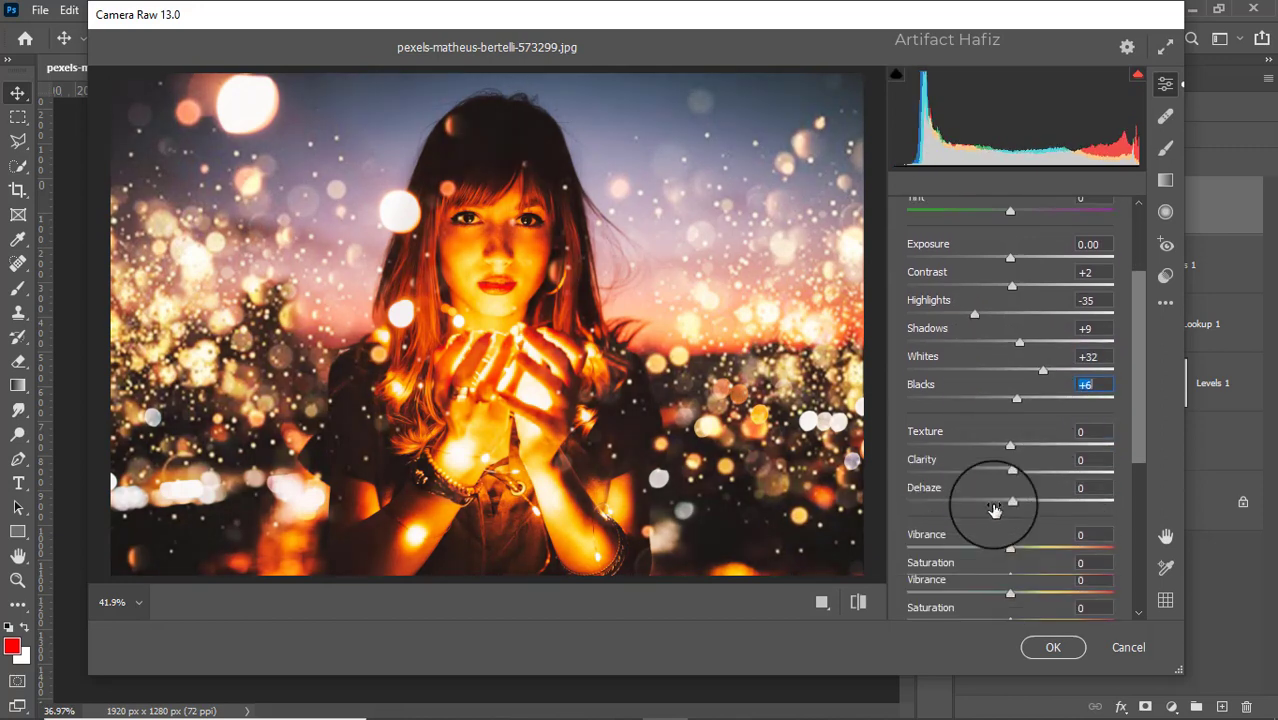
pyautogui.moveTo(1008, 452); pyautogui.dragTo(1006, 452)
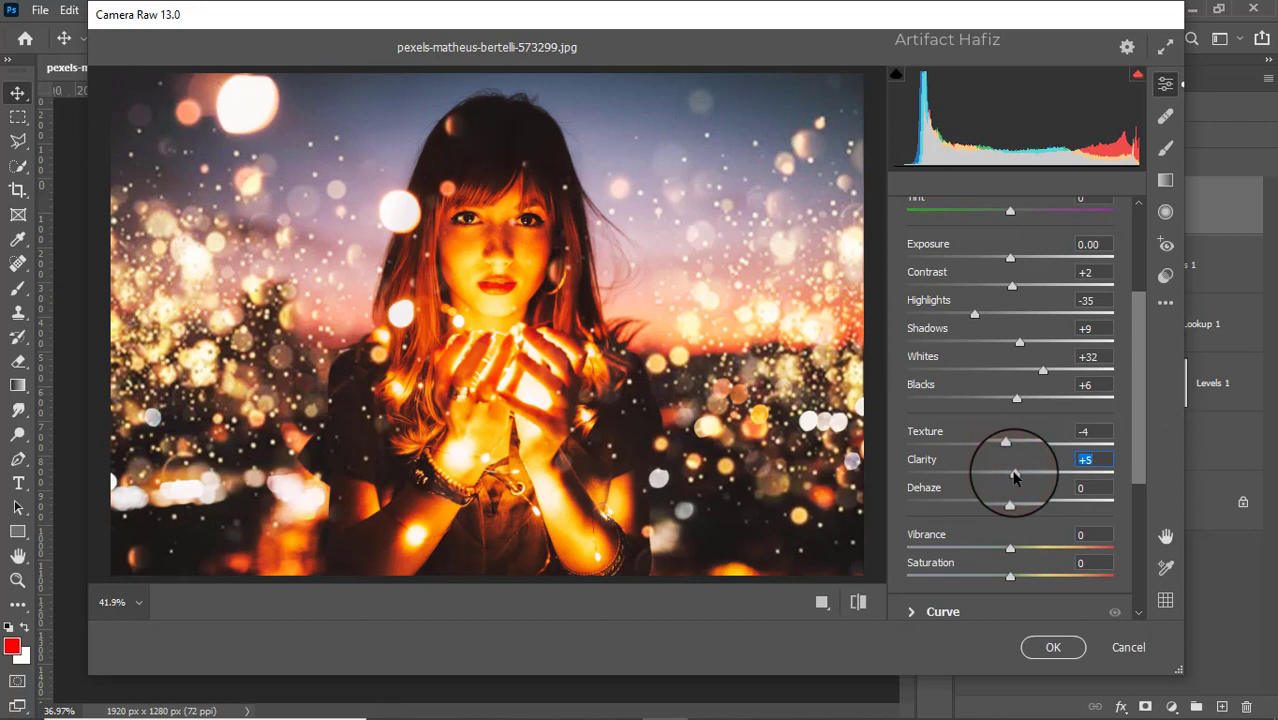
pyautogui.scroll(-3, 1013, 460)
pyautogui.moveTo(1006, 366)
pyautogui.mouseDown()
pyautogui.moveTo(1036, 377)
pyautogui.moveTo(1006, 375)
pyautogui.mouseUp()
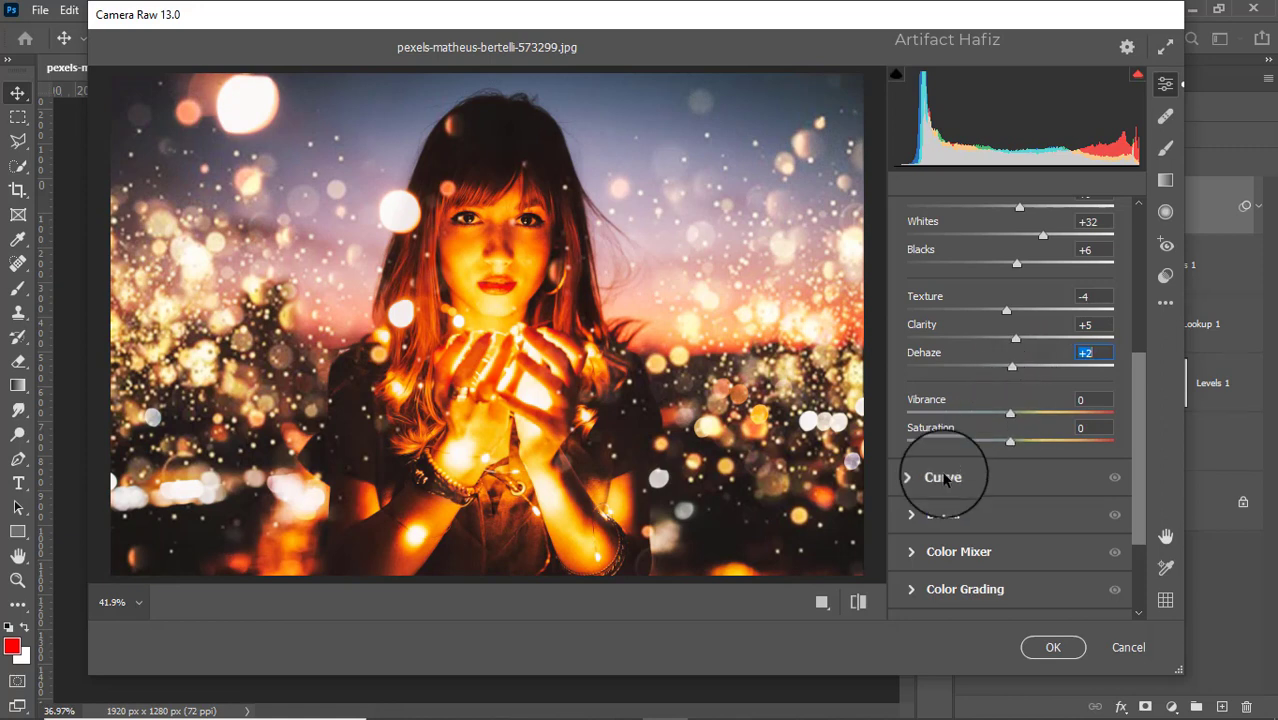
# - Adjust the blue channel curve by raising its black point slightly and adding a point at input 65, output 74
pyautogui.click(943, 477)
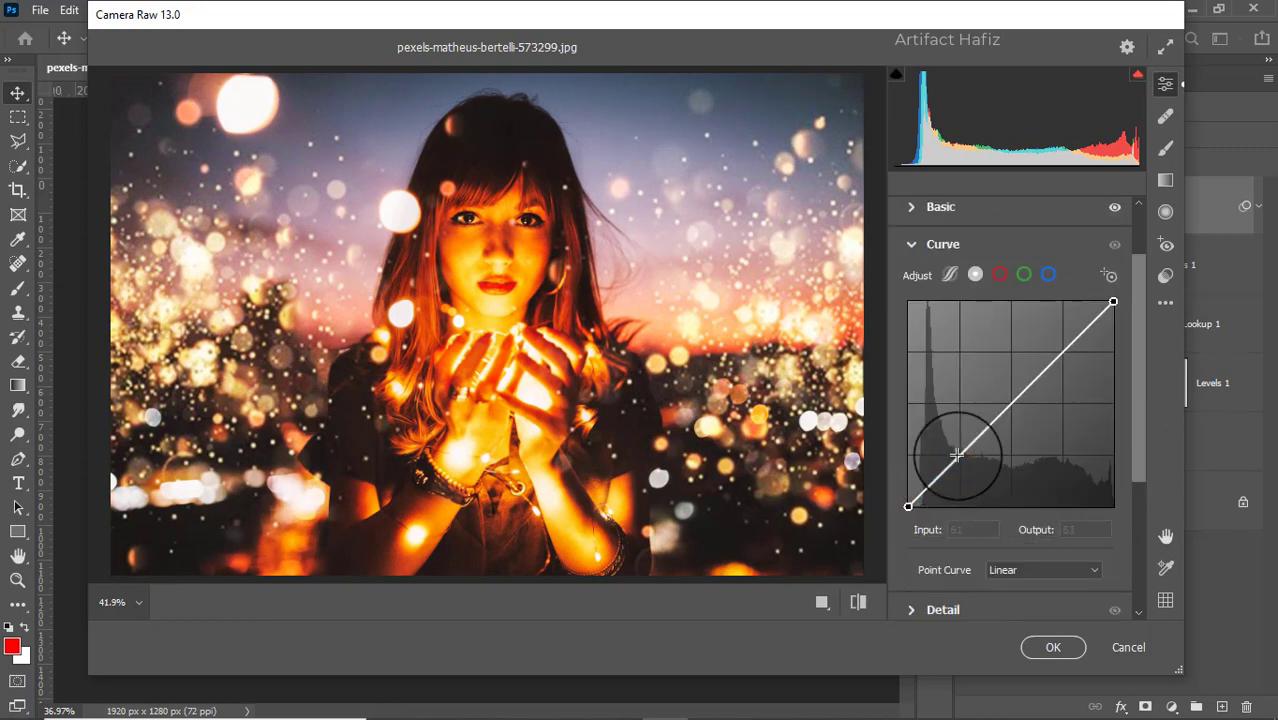
pyautogui.click(1048, 274)
pyautogui.moveTo(907, 507); pyautogui.dragTo(908, 499)
pyautogui.moveTo(966, 447); pyautogui.dragTo(960, 447)
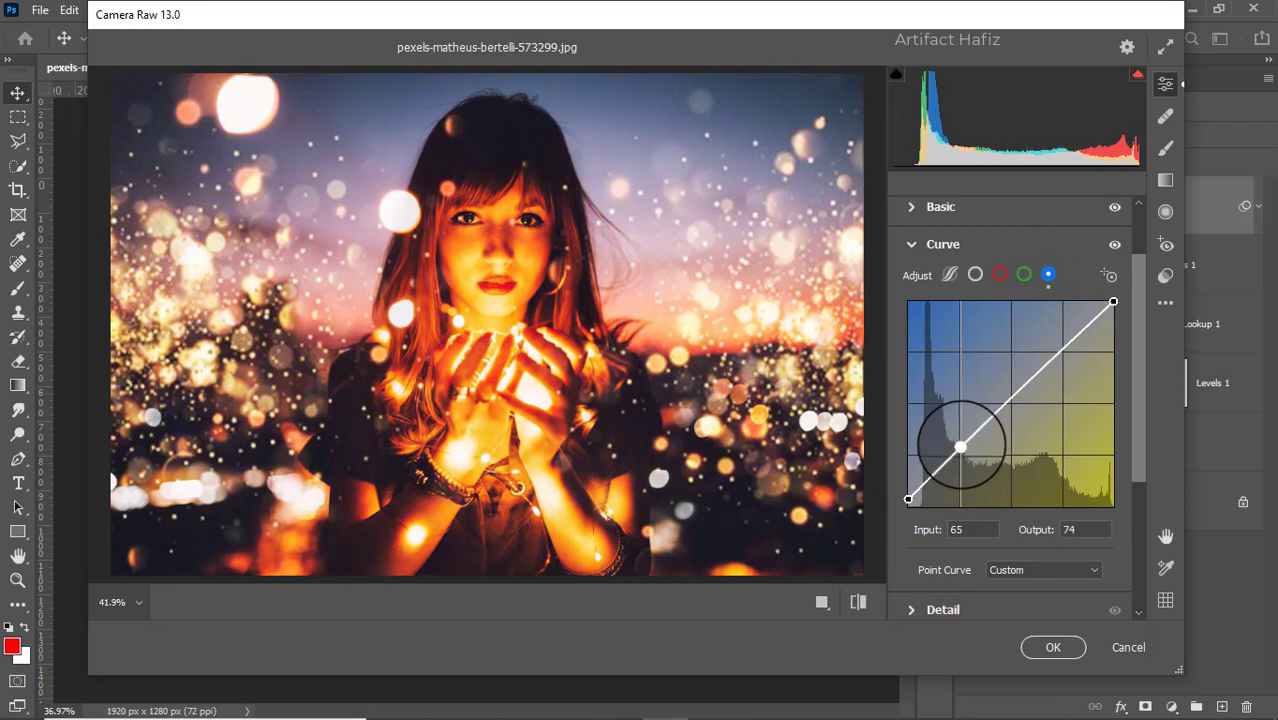
# - Set Noise Reduction to 65 in the Detail settings
pyautogui.scroll(-4, 955, 445)
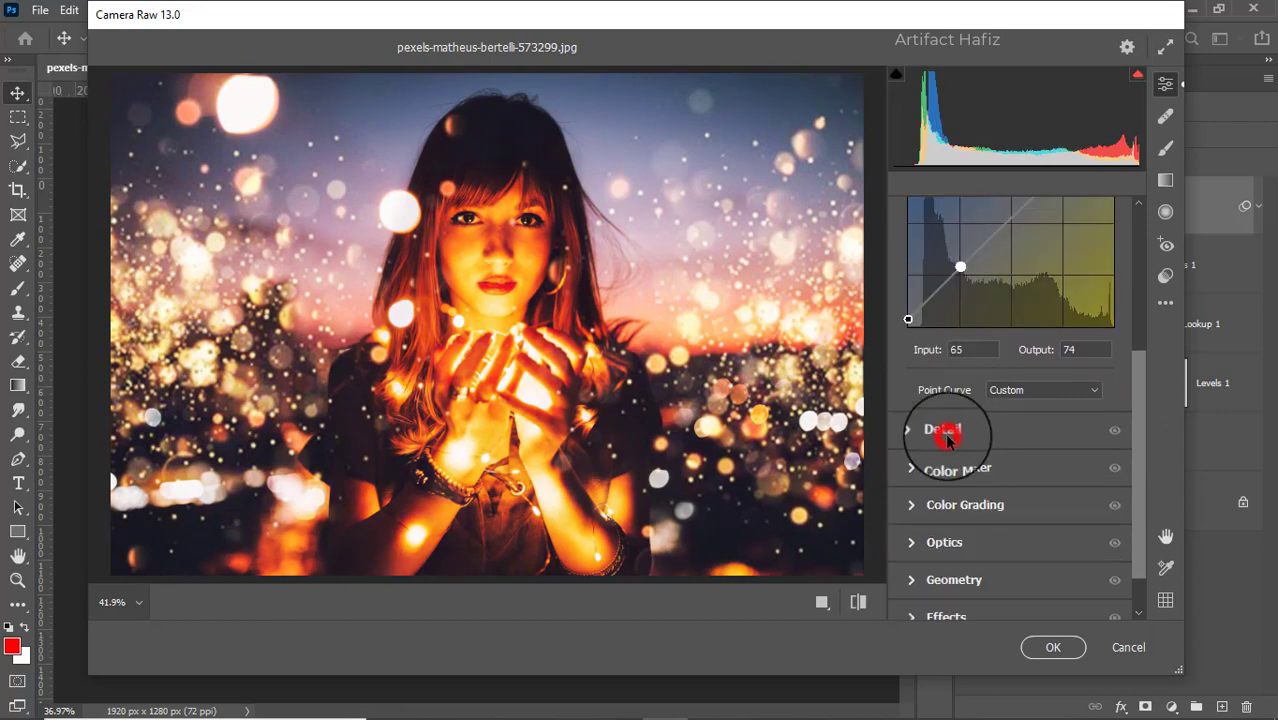
pyautogui.click(945, 430)
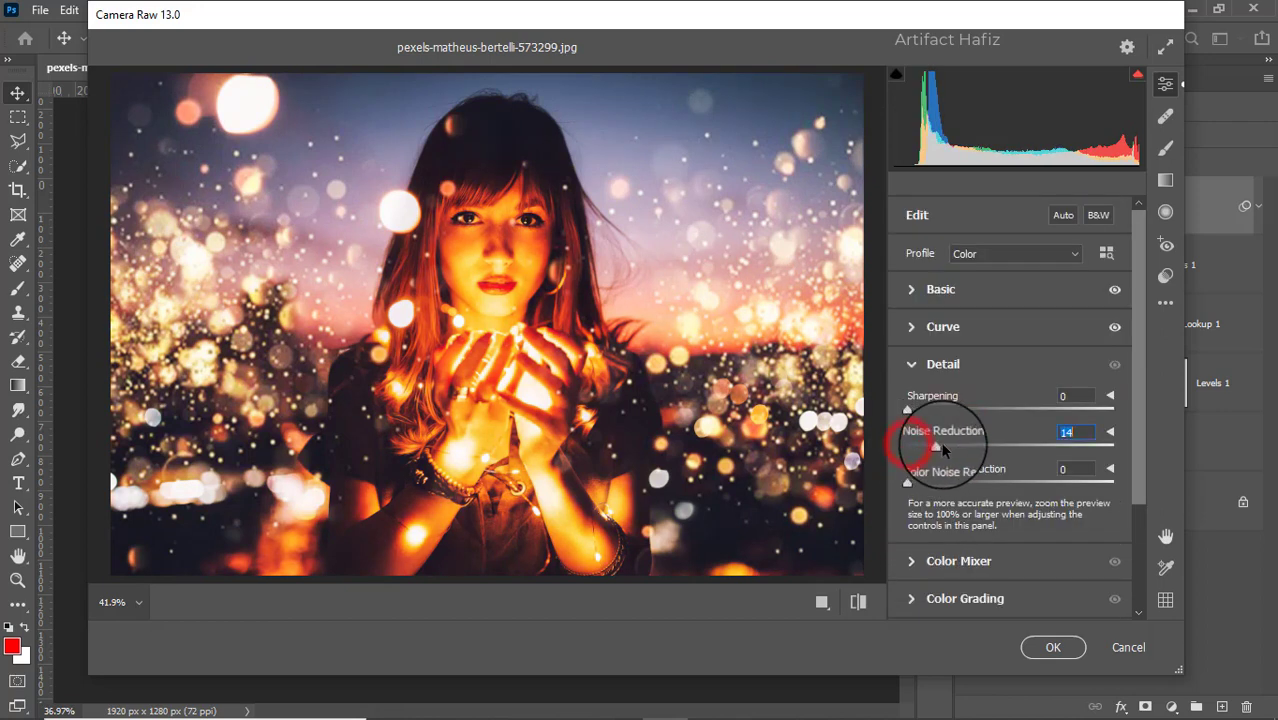
pyautogui.moveTo(942, 450); pyautogui.dragTo(1043, 446)
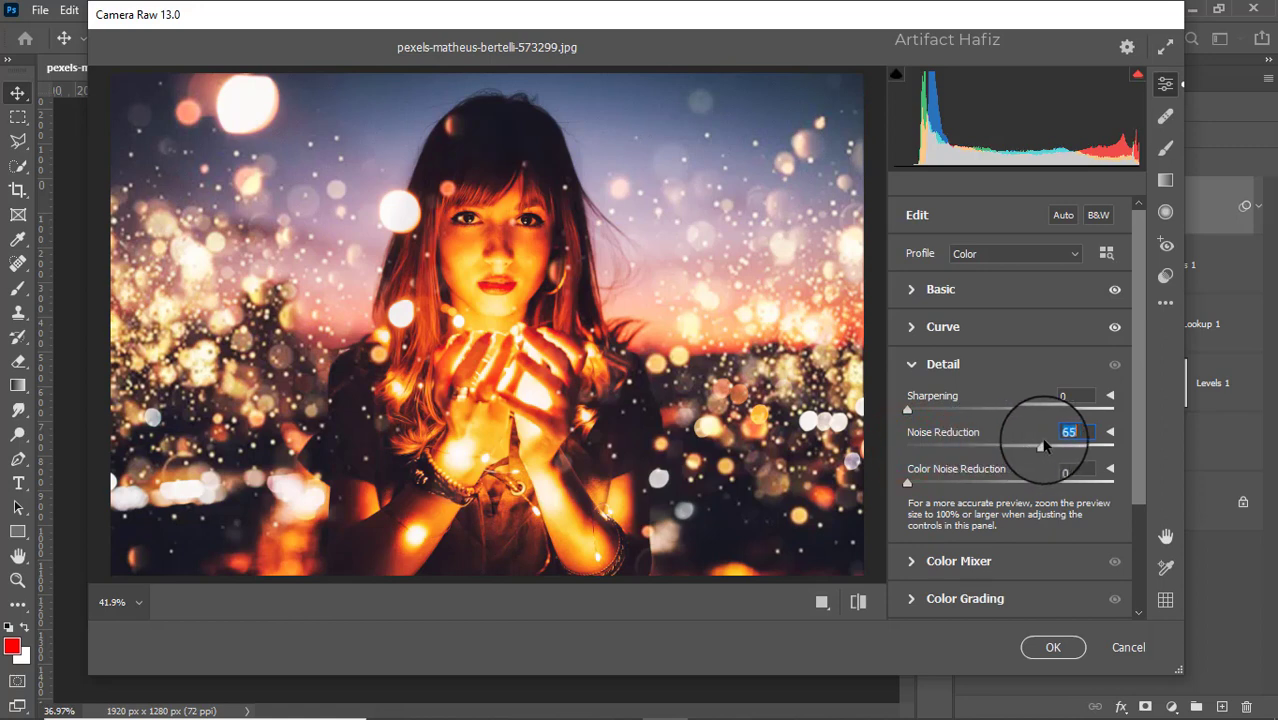
# - Set Noise Reduction to 17, Color Noise Reduction to 7 and Sharpening to 3 in the Detail settings
pyautogui.moveTo(1043, 446); pyautogui.dragTo(943, 449)
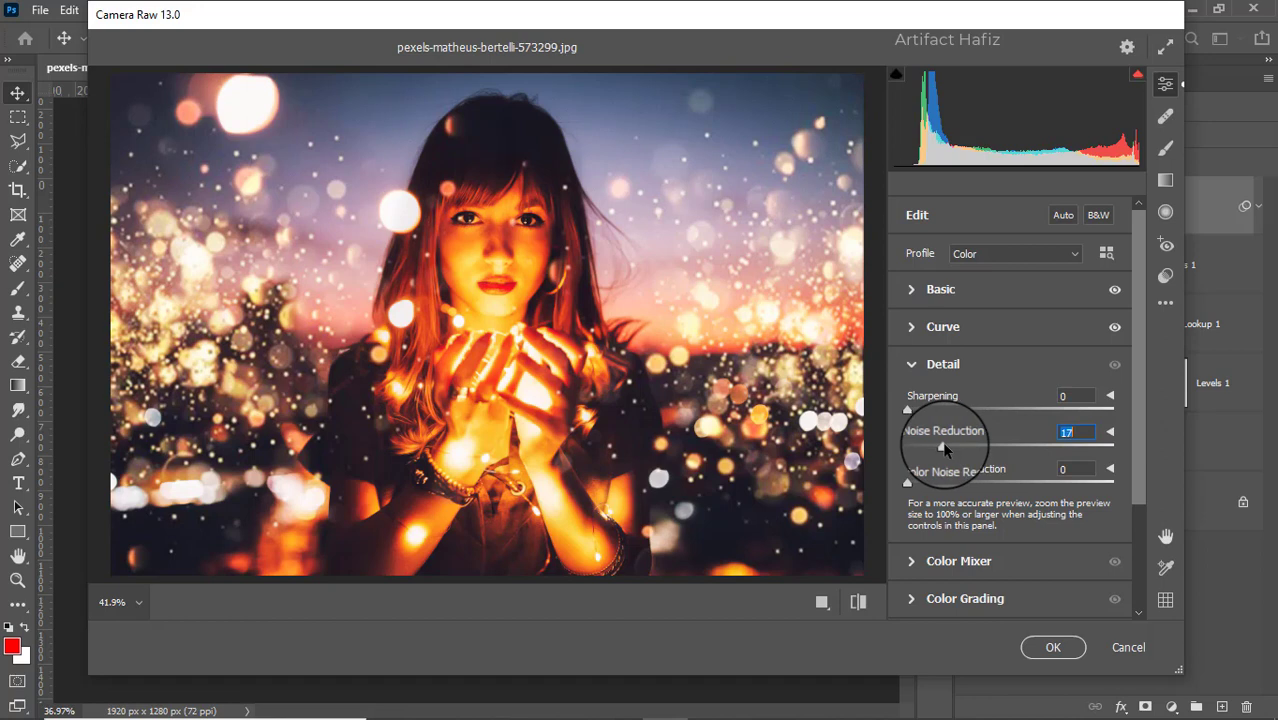
pyautogui.click(921, 483)
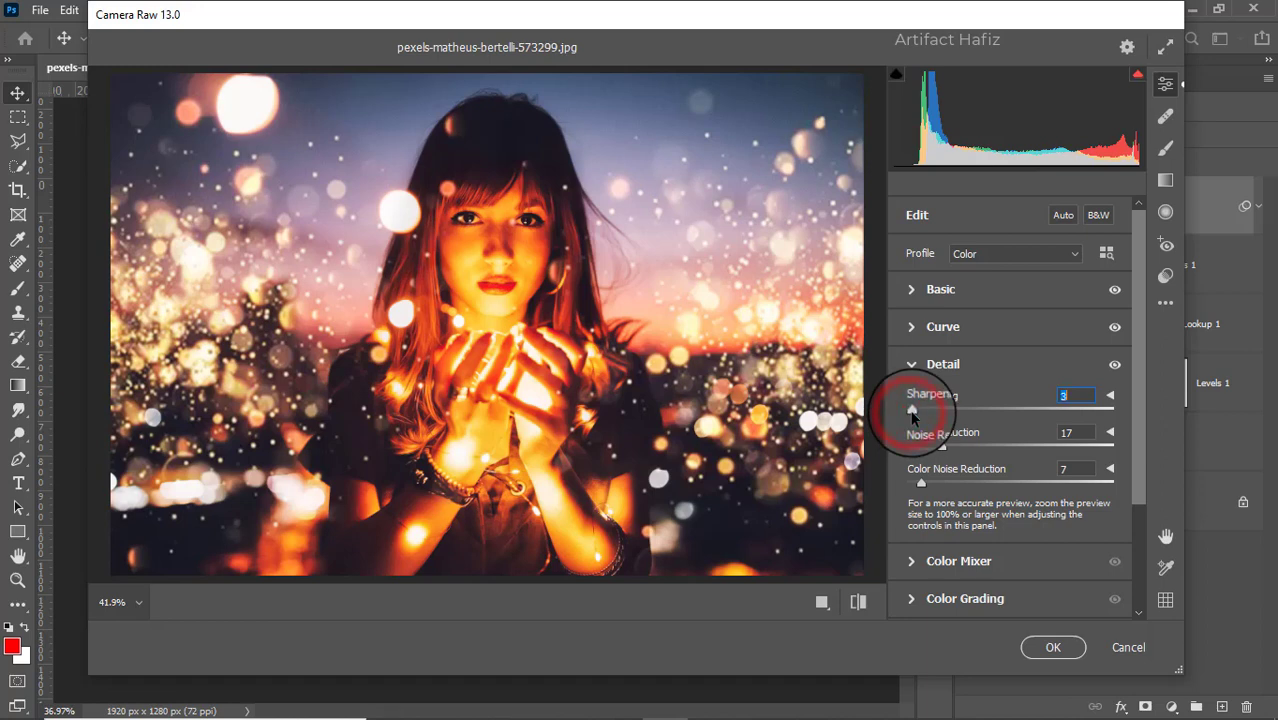
# - Set the Color Mixer saturation to Oranges -26, Yellows -15, Greens +9, Aquas +8 and Blues +12, keeping Reds at 0
pyautogui.click(922, 562)
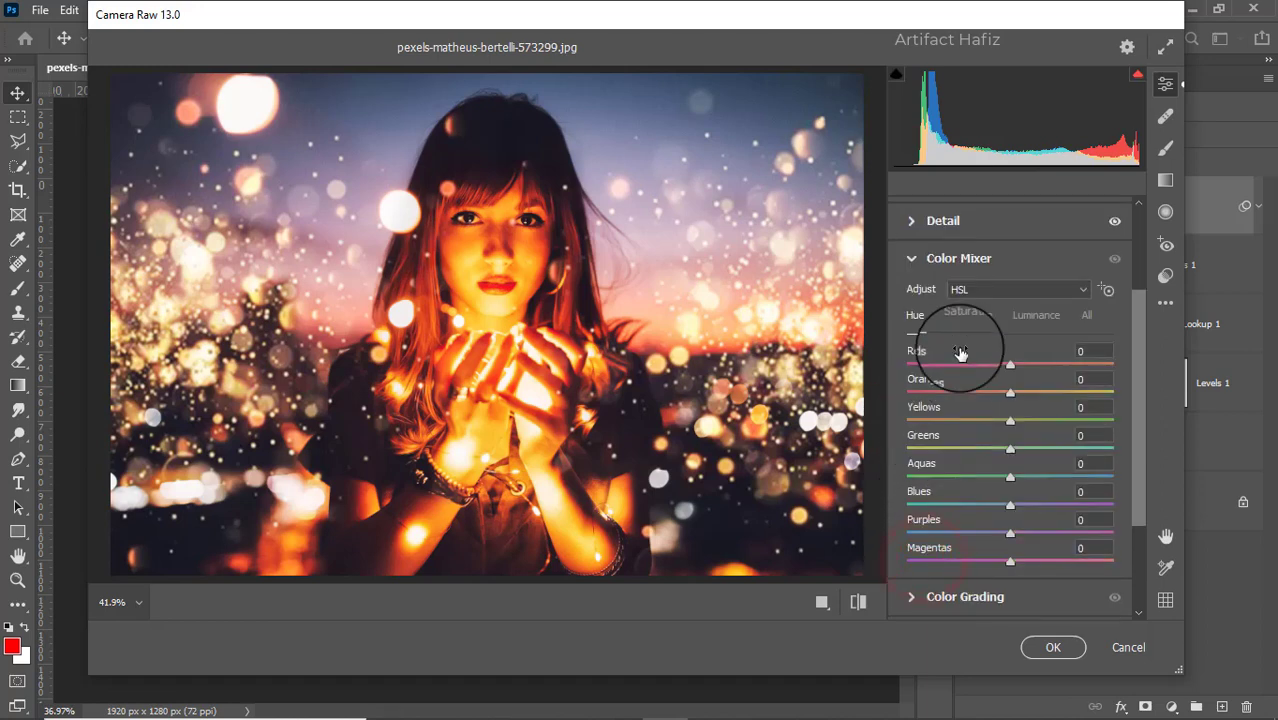
pyautogui.click(968, 318)
pyautogui.moveTo(1008, 365); pyautogui.dragTo(1010, 393)
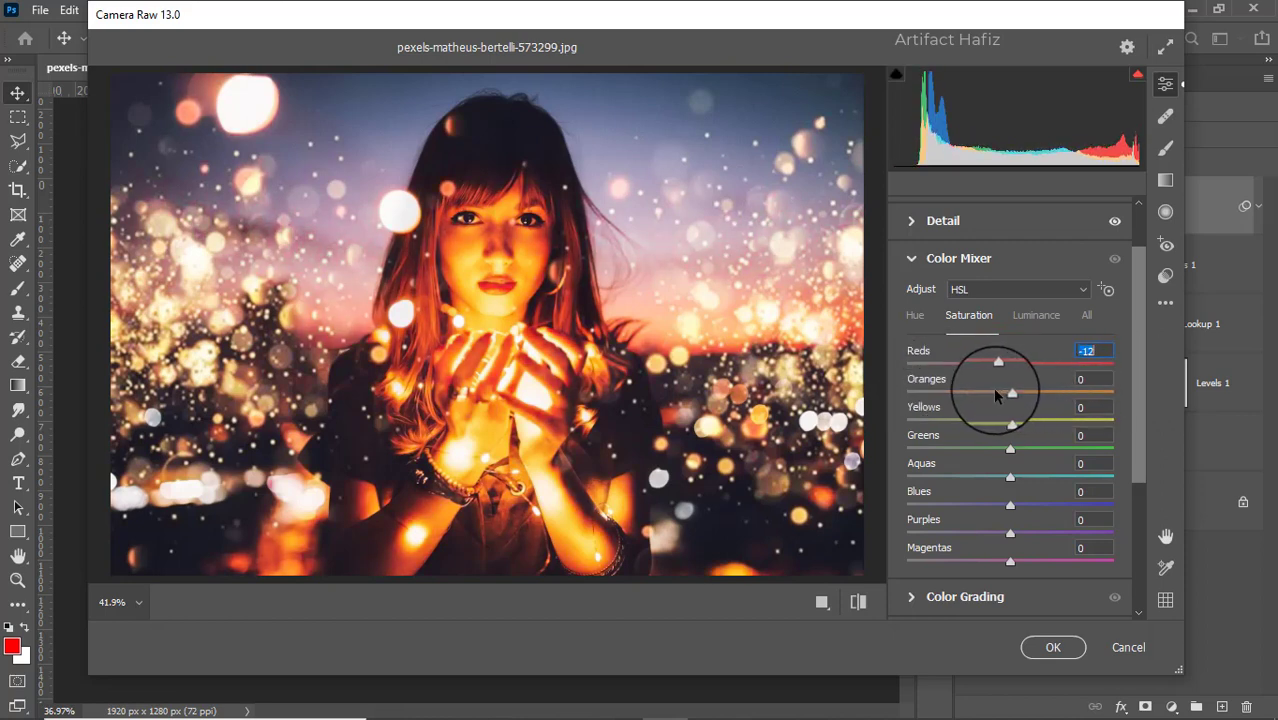
pyautogui.moveTo(1007, 394); pyautogui.dragTo(980, 423)
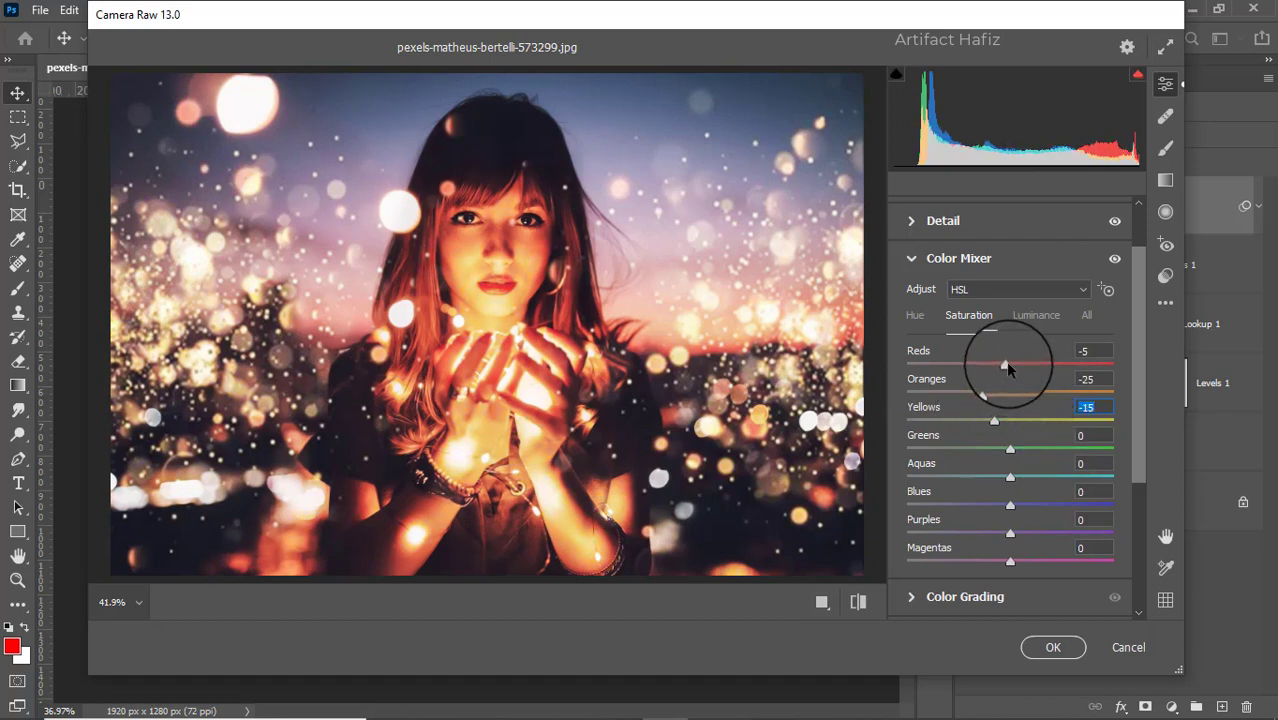
pyautogui.moveTo(1008, 368); pyautogui.dragTo(981, 400)
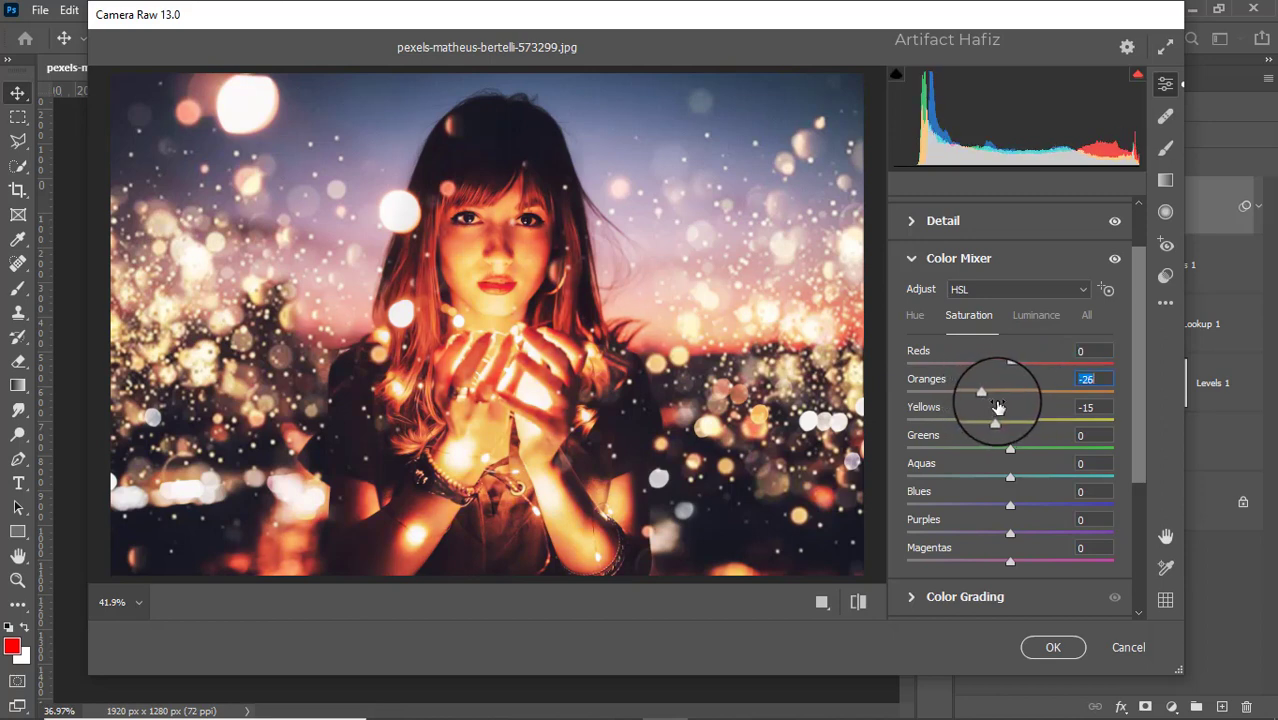
pyautogui.moveTo(1010, 447); pyautogui.dragTo(1025, 503)
pyautogui.click(1010, 505)
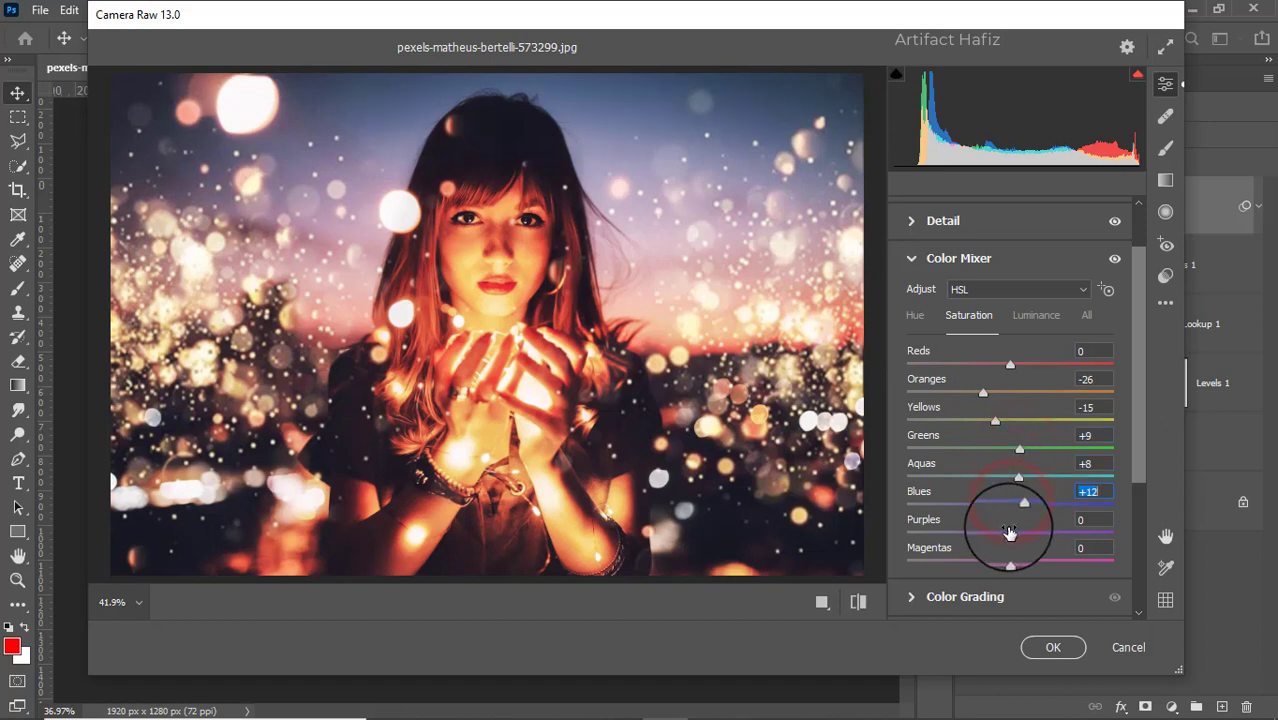
# - Set the Color Mixer luminance of Oranges to -2, leaving Yellows at 0
pyautogui.click(1040, 317)
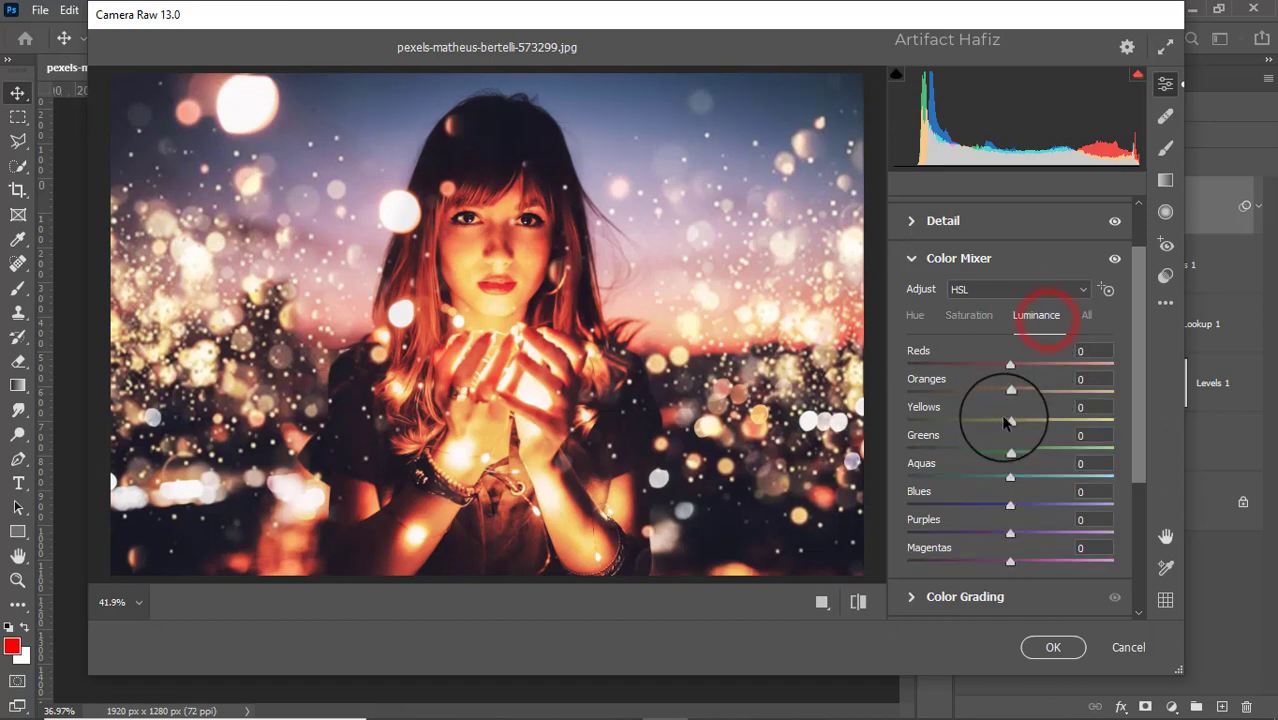
pyautogui.moveTo(1013, 425)
pyautogui.mouseDown()
pyautogui.moveTo(1070, 420)
pyautogui.moveTo(1004, 422)
pyautogui.moveTo(1018, 425)
pyautogui.mouseUp()
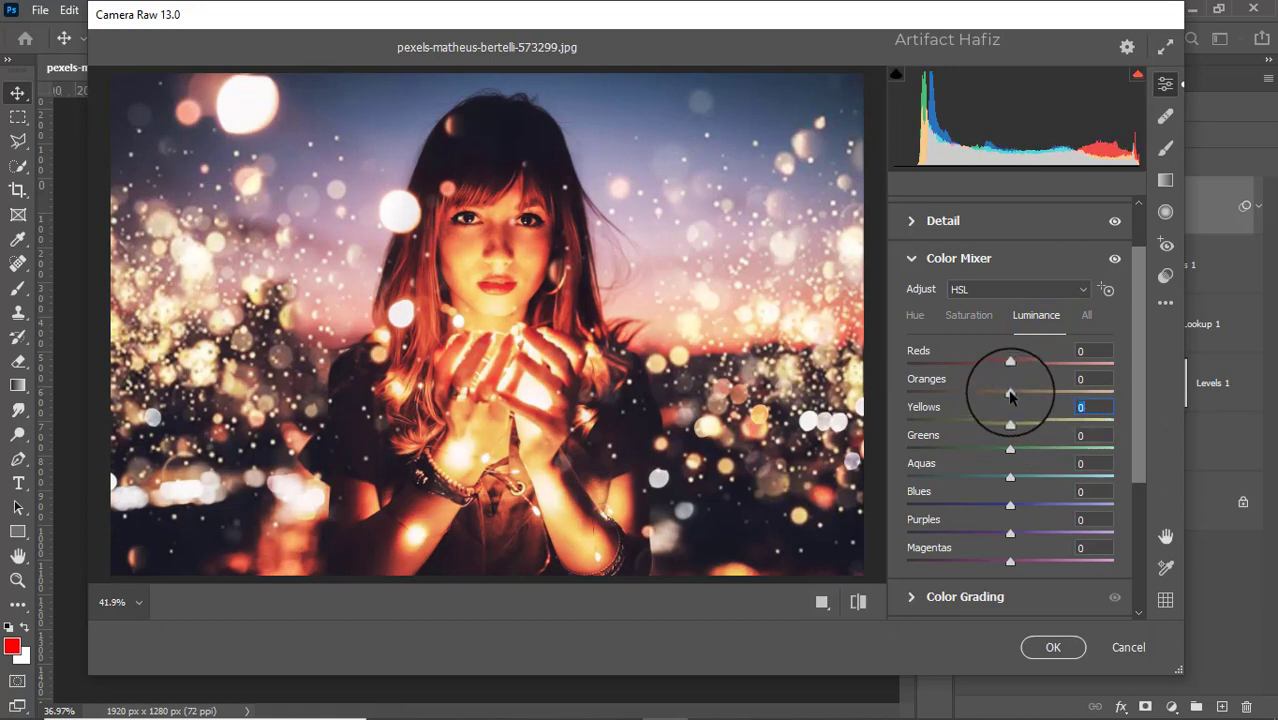
pyautogui.moveTo(1010, 395)
pyautogui.mouseDown()
pyautogui.moveTo(1075, 385)
pyautogui.moveTo(850, 405)
pyautogui.moveTo(1013, 397)
pyautogui.mouseUp()
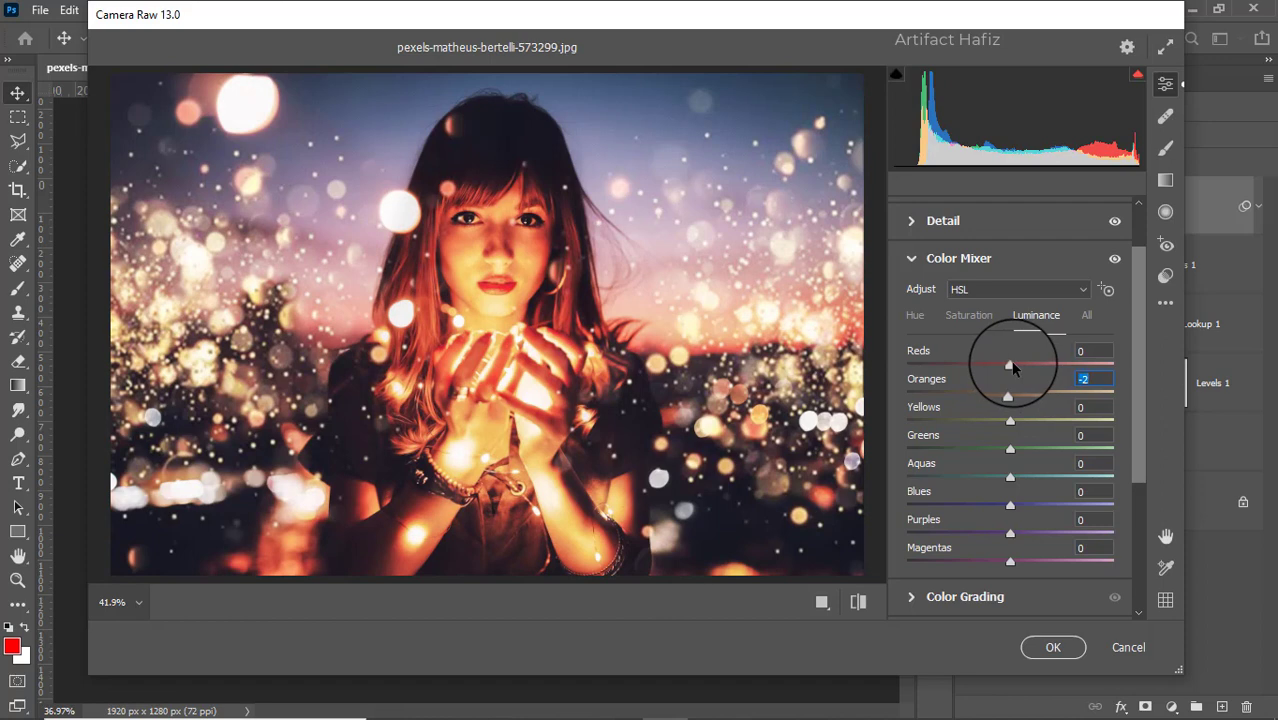
# - Shift the Color Mixer hue of Aquas to -69 and Blues to -58
pyautogui.click(917, 318)
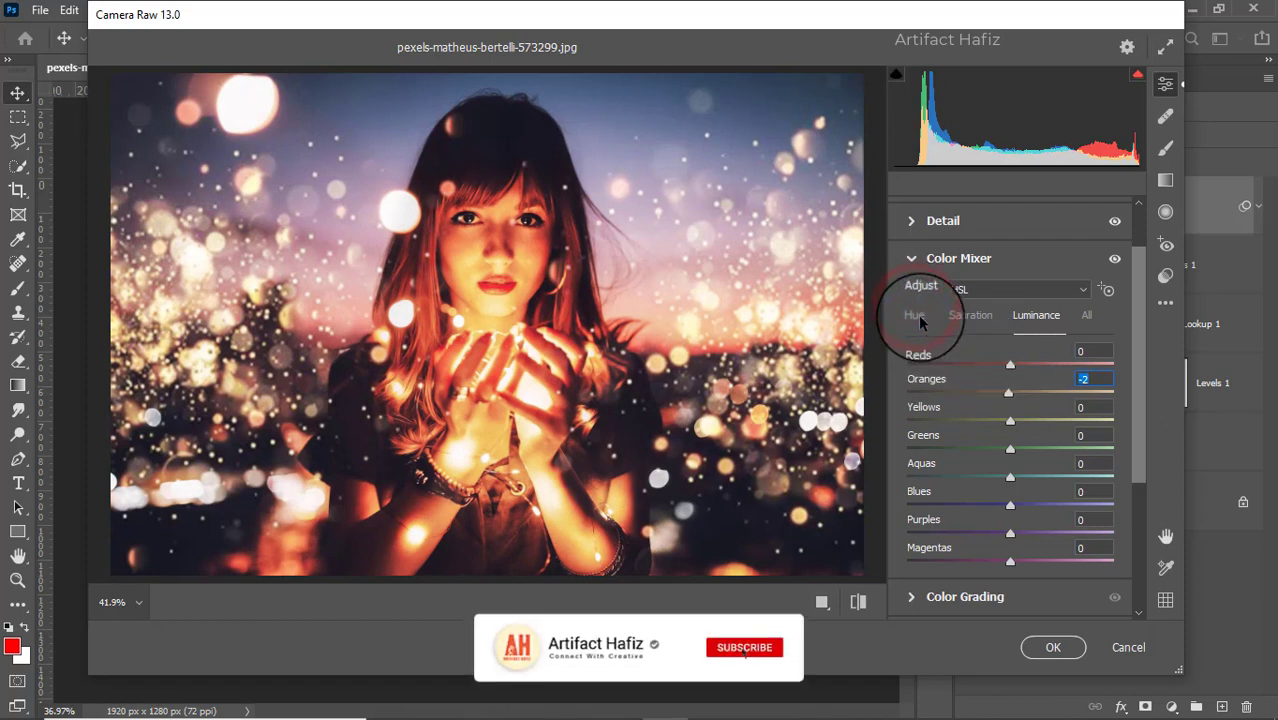
pyautogui.click(917, 318)
pyautogui.moveTo(1010, 477); pyautogui.dragTo(932, 480)
pyautogui.moveTo(1010, 505); pyautogui.dragTo(954, 507)
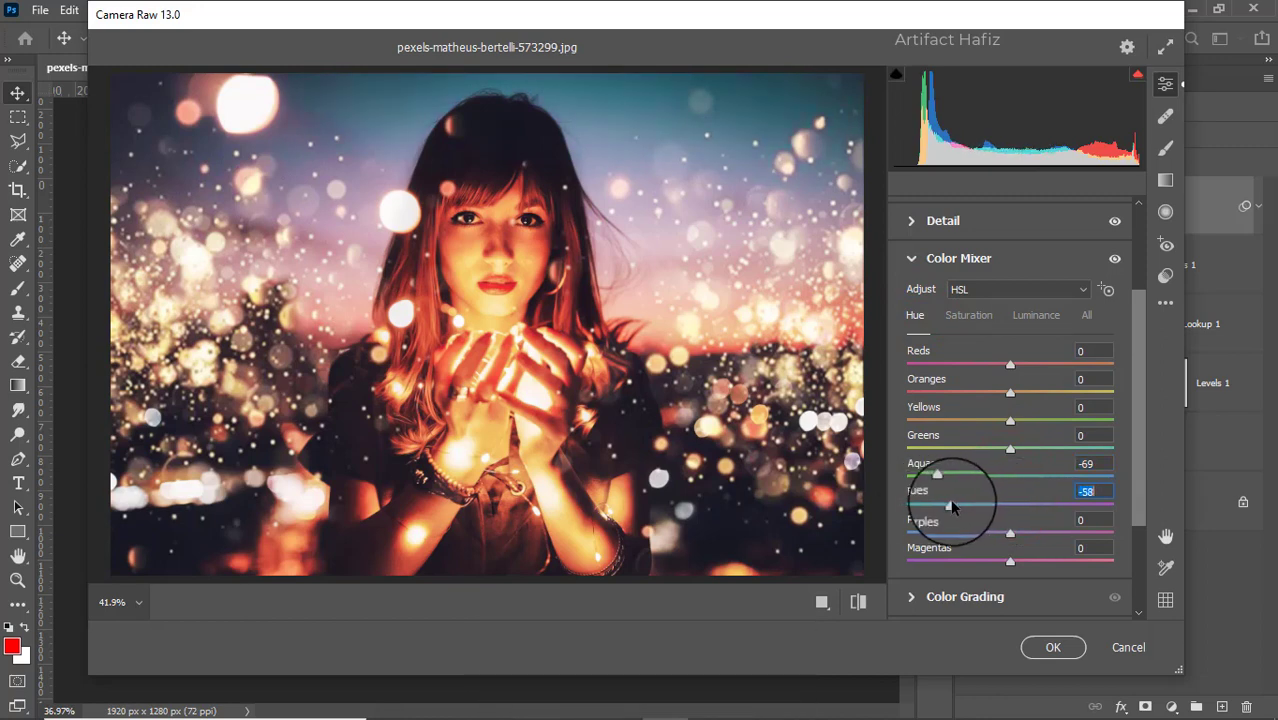
# - In Color Grading, tint the shadows slightly blue and the highlights teal with hue 171 and saturation 13
pyautogui.scroll(-4, 1021, 436)
pyautogui.click(945, 450)
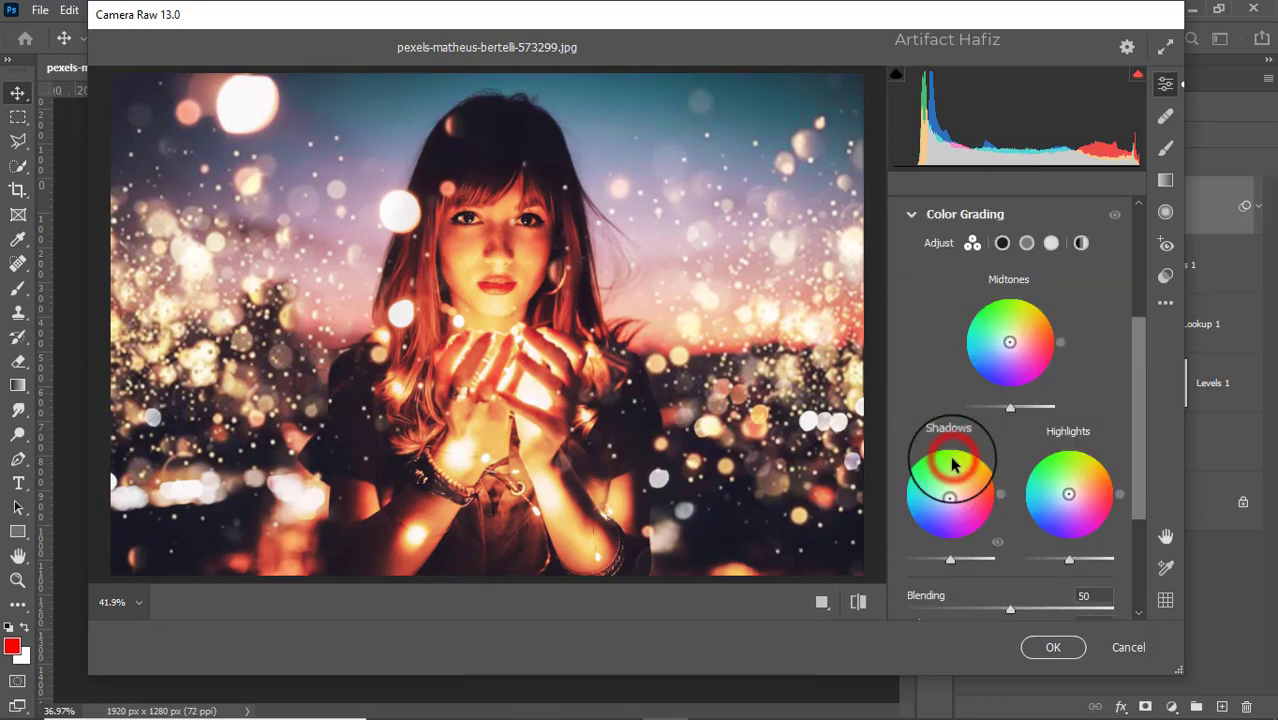
pyautogui.moveTo(949, 497); pyautogui.dragTo(880, 545)
pyautogui.moveTo(1068, 490); pyautogui.dragTo(950, 470)
# - Add a vignette of -9 in the Effects settings
pyautogui.scroll(-4, 998, 430)
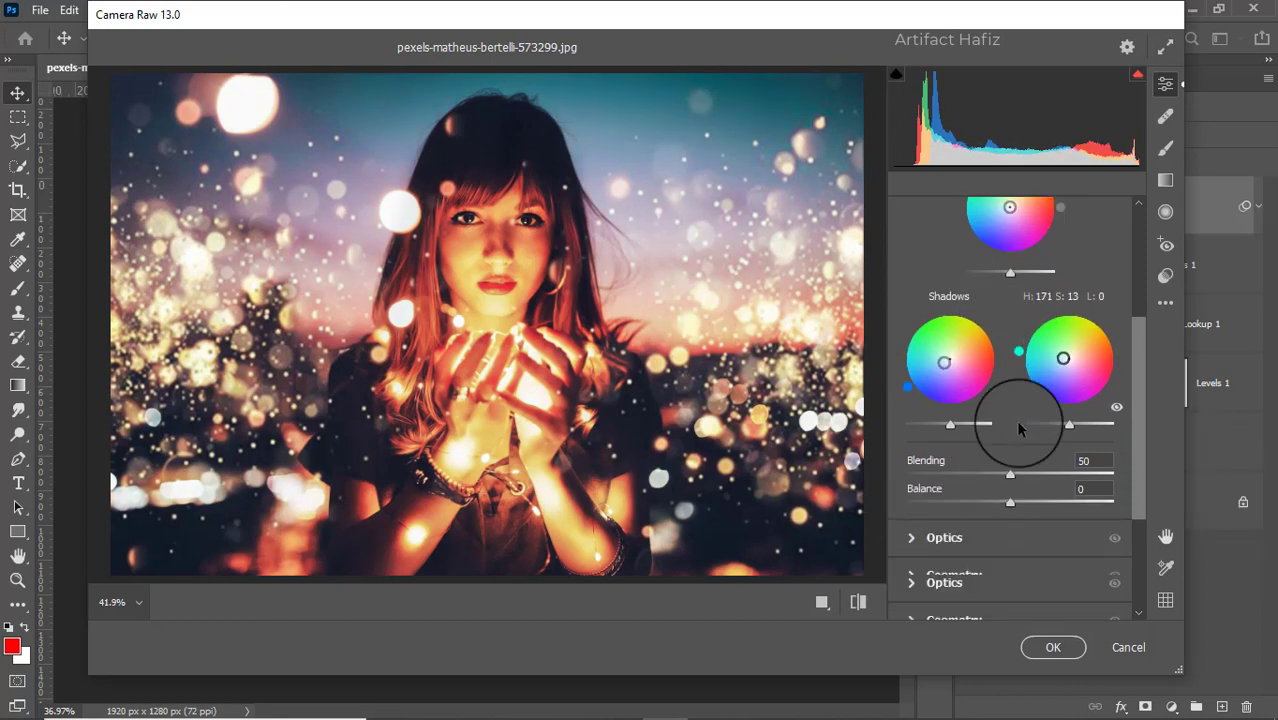
pyautogui.click(962, 563)
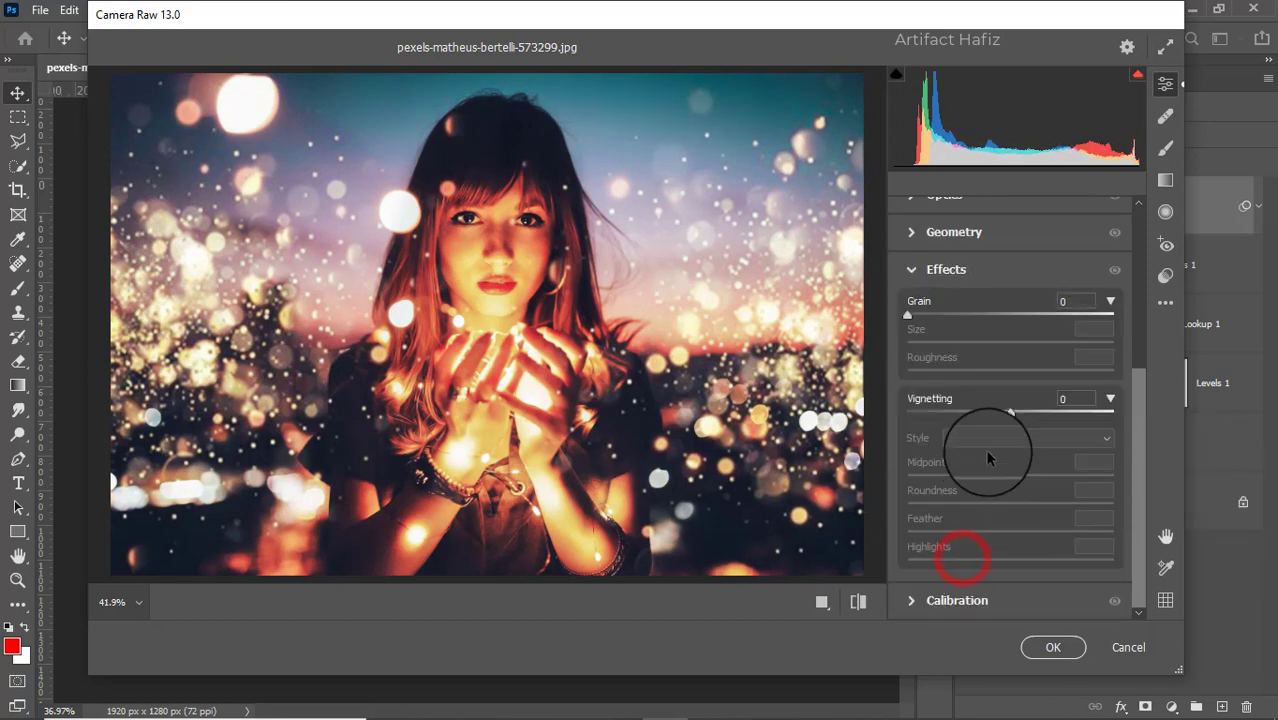
pyautogui.moveTo(1010, 411); pyautogui.dragTo(998, 410)
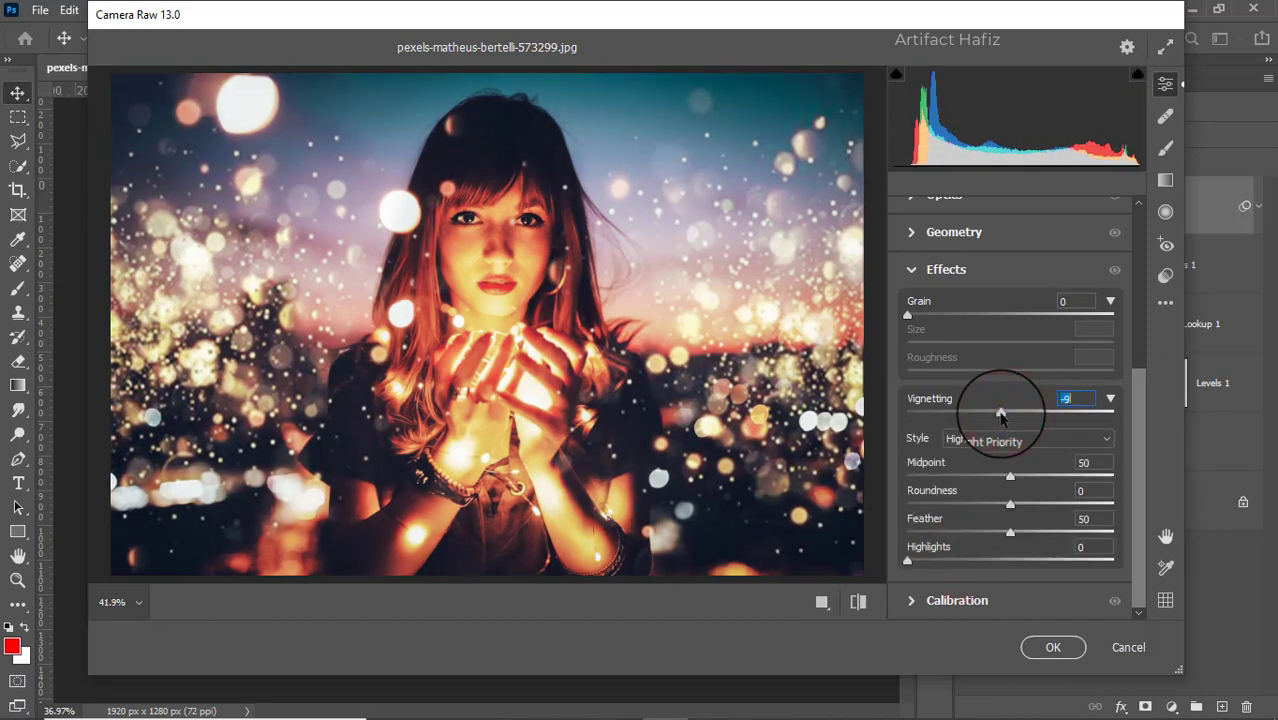
# - Calibrate Red Primary saturation to -5 and Green Primary to +6, raise Blue Primary saturation slightly, and apply the Camera Raw Filter
pyautogui.click(964, 599)
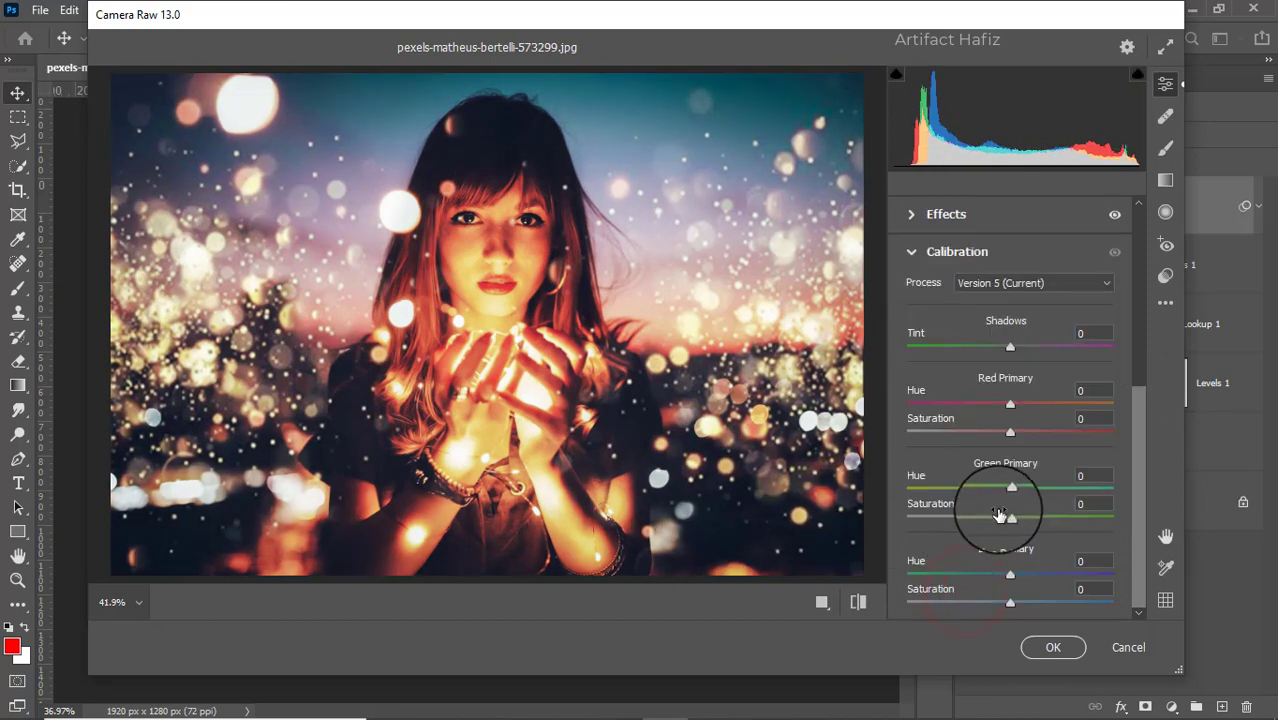
pyautogui.moveTo(1006, 443); pyautogui.dragTo(1006, 441)
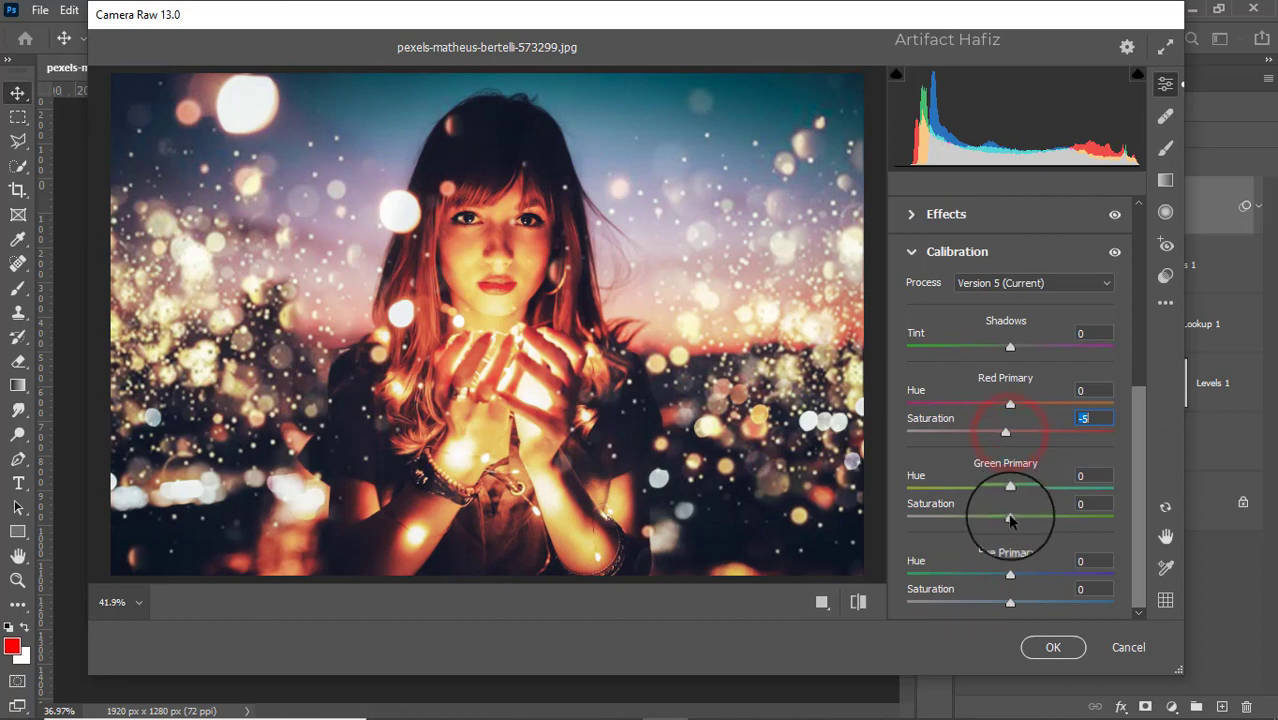
pyautogui.moveTo(1013, 518); pyautogui.dragTo(1016, 518)
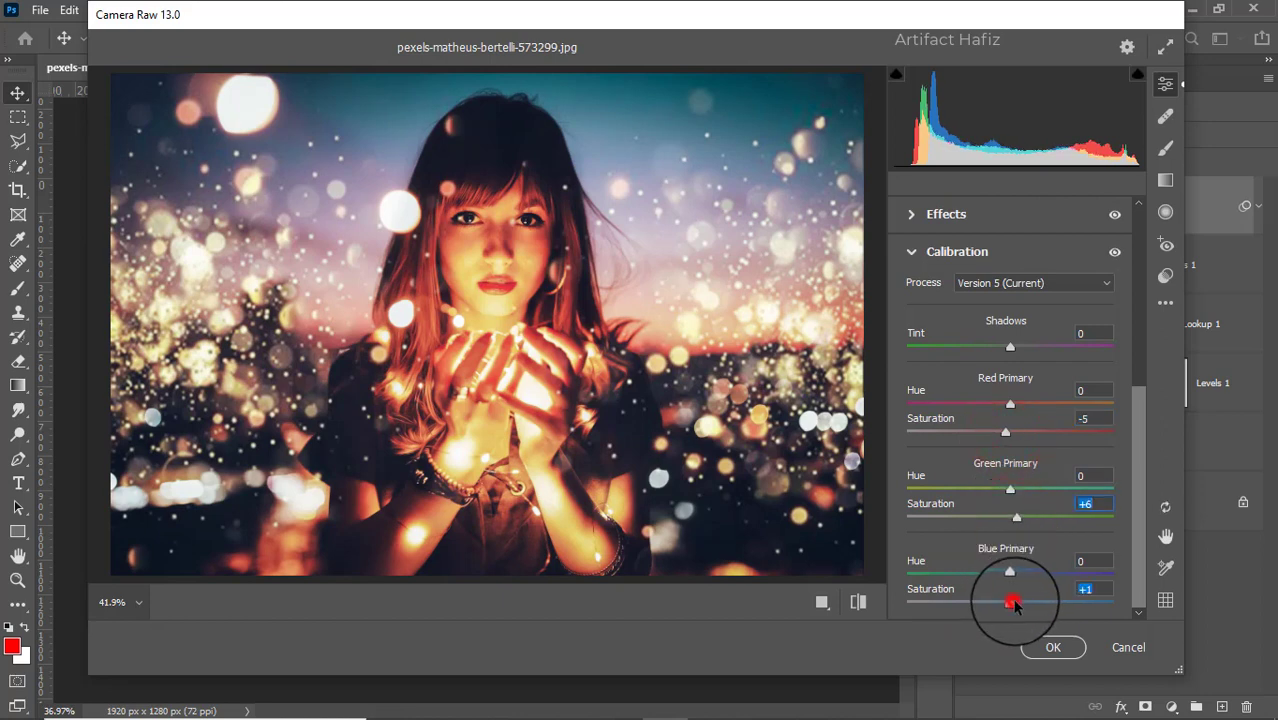
pyautogui.click(1052, 647)
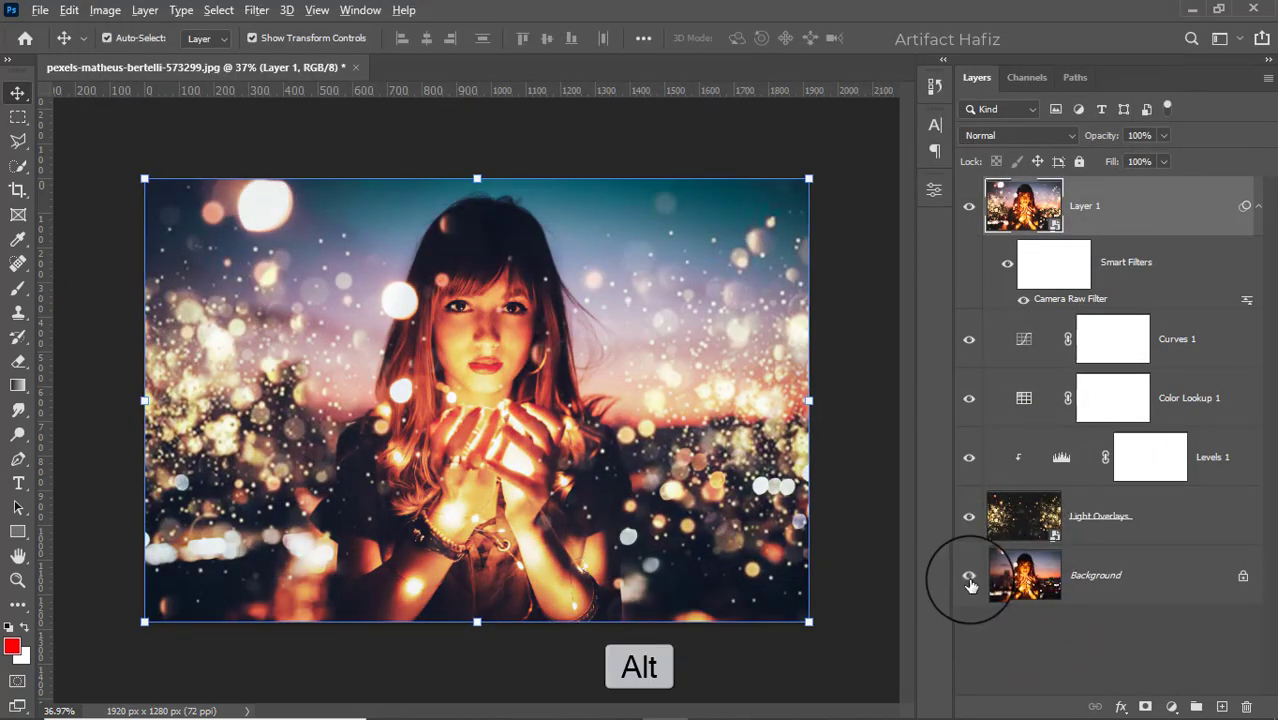
# - Compare the original photo with the finished edit by toggling the visibility of all layers above the Background
pyautogui.keyDown('alt'); pyautogui.click(969, 577); pyautogui.keyUp('alt')
pyautogui.keyDown('alt'); pyautogui.click(969, 577); pyautogui.keyUp('alt')
pyautogui.keyDown('alt'); pyautogui.click(969, 577); pyautogui.keyUp('alt')
pyautogui.keyDown('alt'); pyautogui.click(969, 577); pyautogui.keyUp('alt')
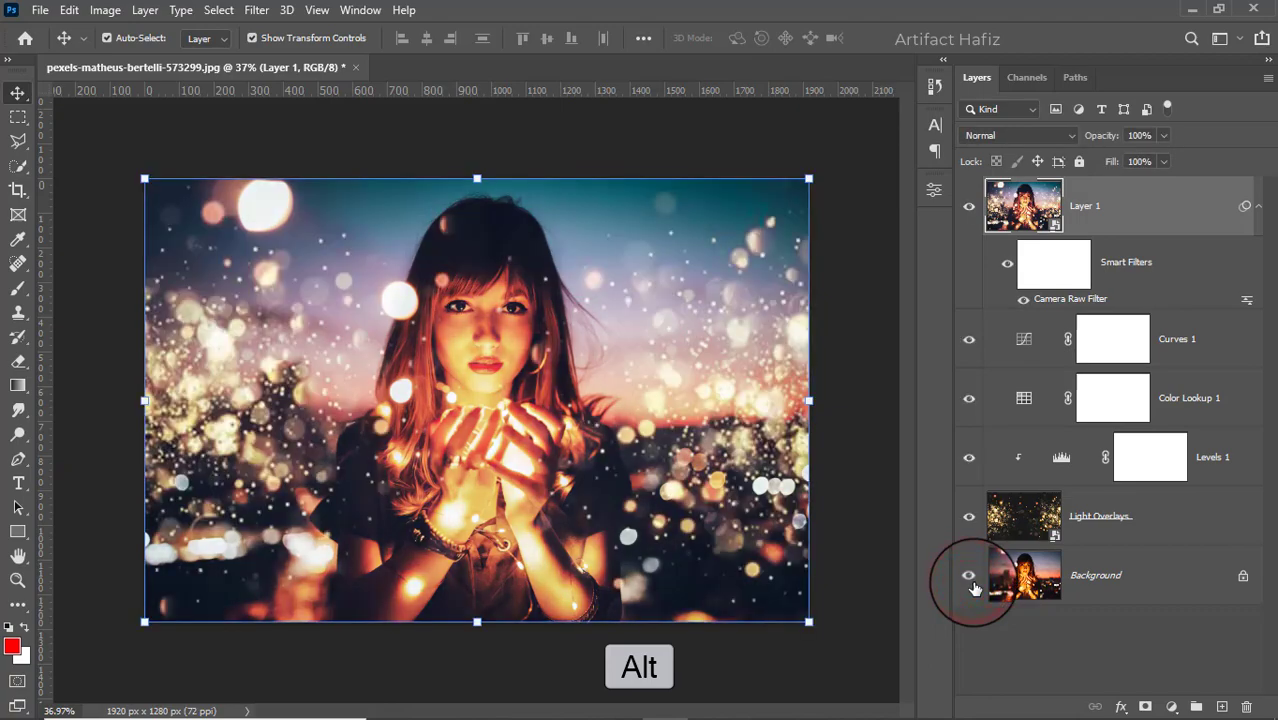